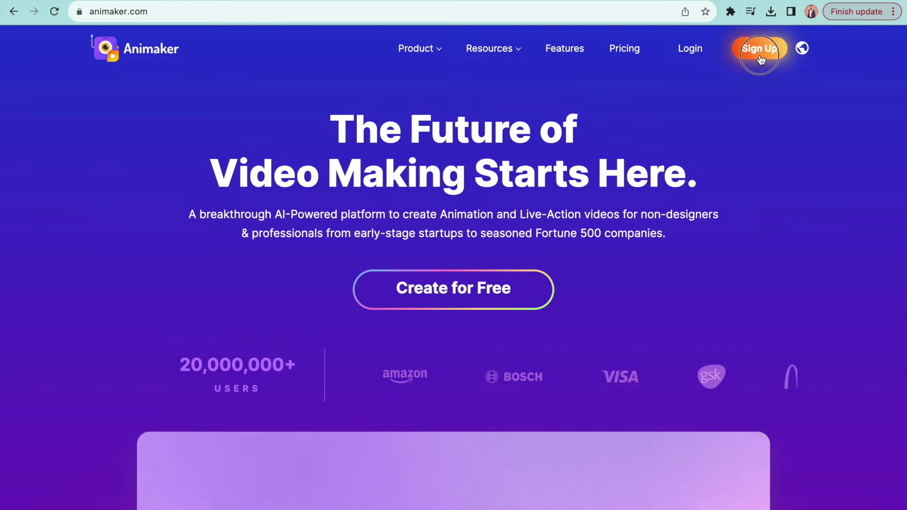
# From the account dashboard, create a new project with the Animaker AI Video Generator
pyautogui.click(760, 58)
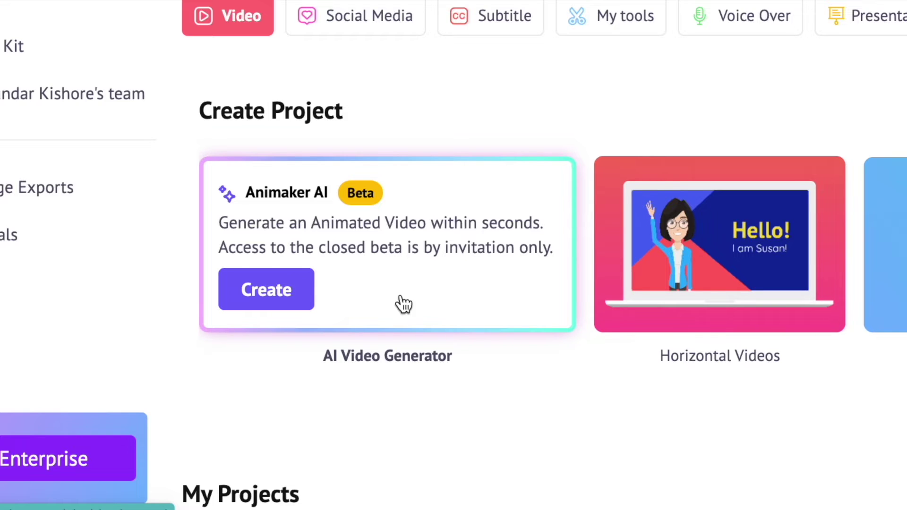
pyautogui.click(289, 303)
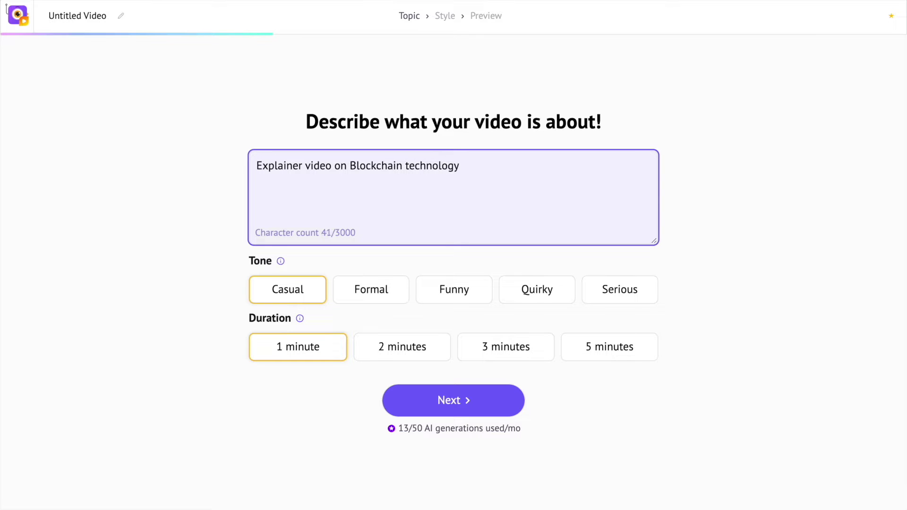
# Set a Casual tone for the 3-minute Blockchain explainer and continue to styles
pyautogui.click(361, 300)
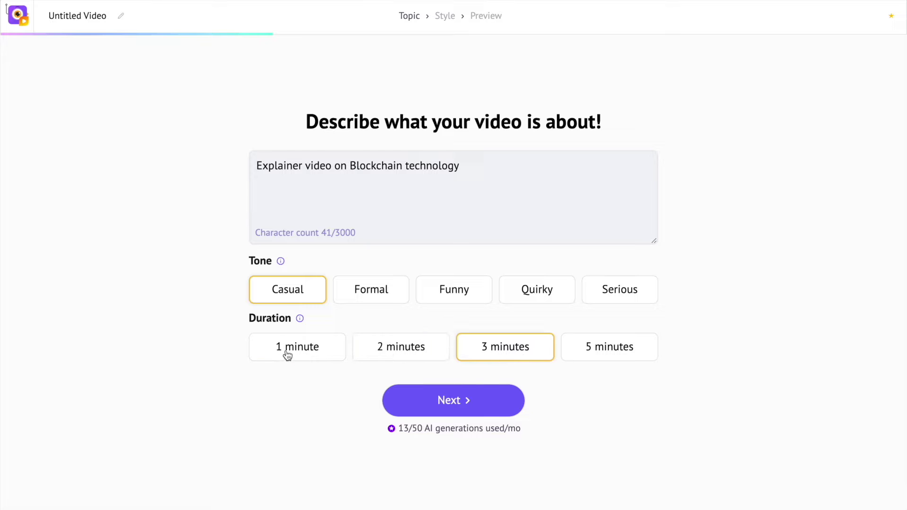
pyautogui.click(493, 415)
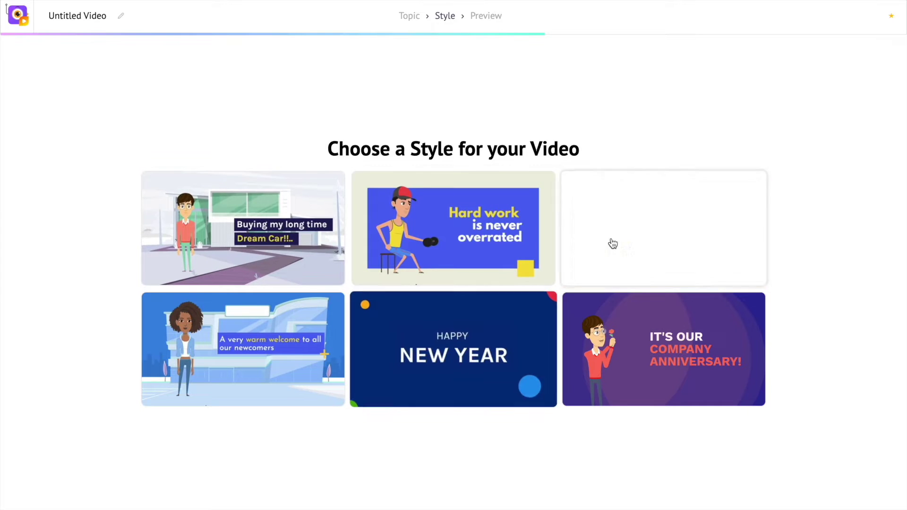
# Pick a video style, keep the US English male voice Matthew, and generate the script
pyautogui.click(454, 345)
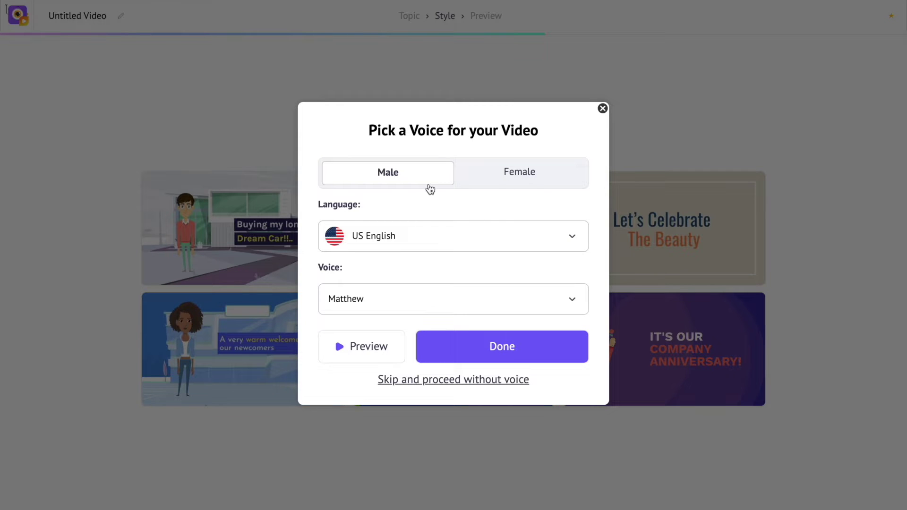
pyautogui.click(532, 177)
pyautogui.click(415, 182)
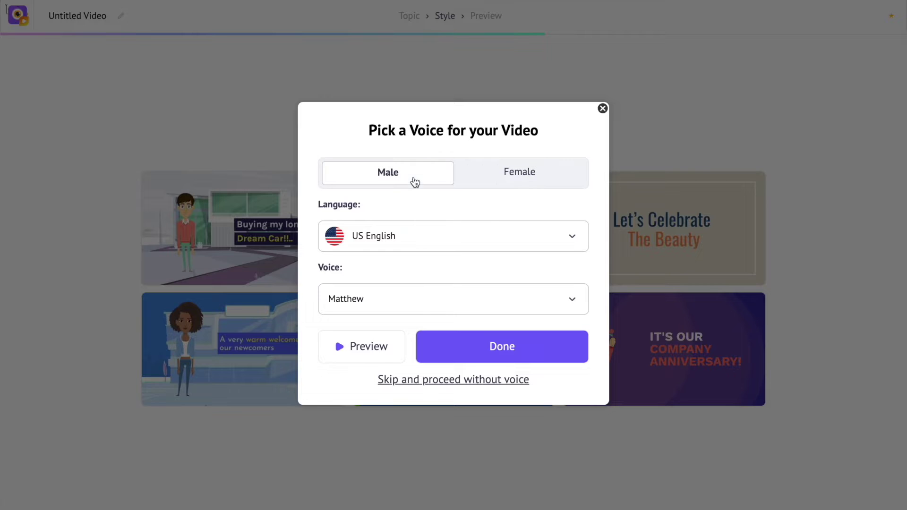
pyautogui.click(491, 229)
pyautogui.click(497, 241)
pyautogui.click(491, 304)
pyautogui.click(503, 306)
pyautogui.click(463, 360)
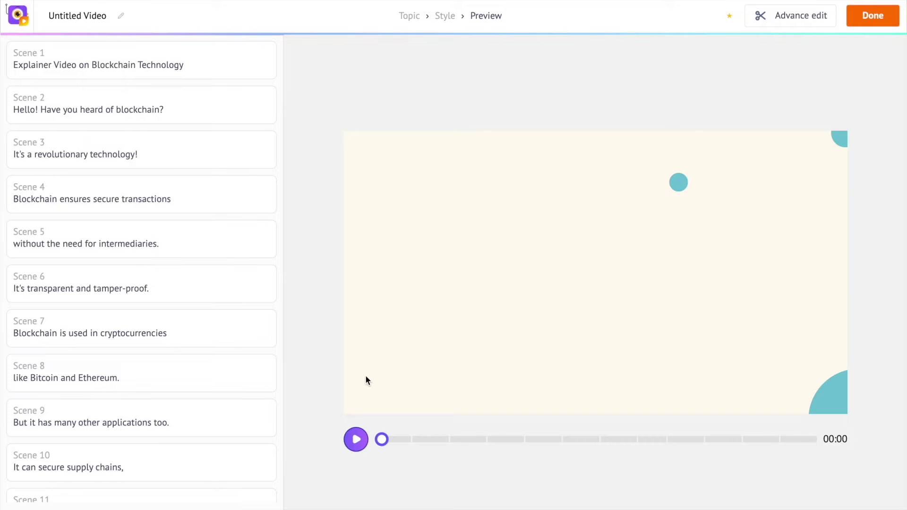
# Play and pause the generated blockchain video preview, then open it in the editor
pyautogui.click(356, 439)
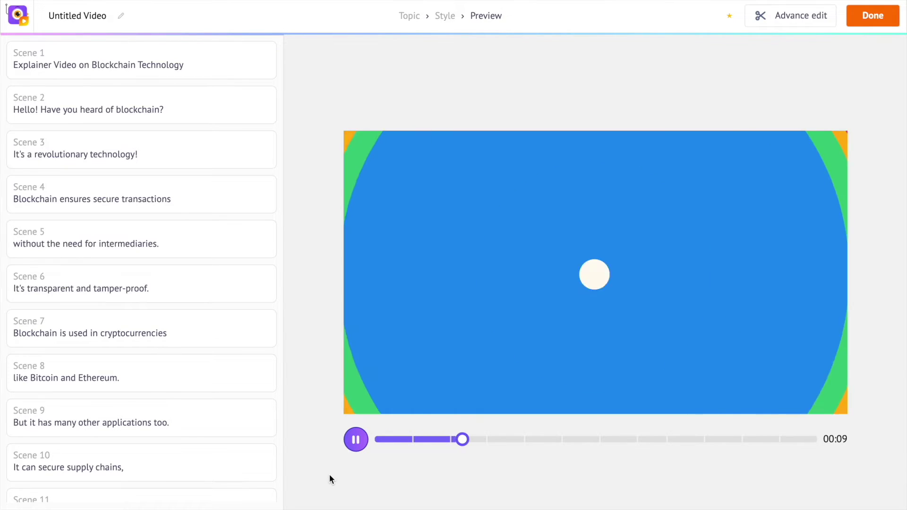
pyautogui.click(356, 439)
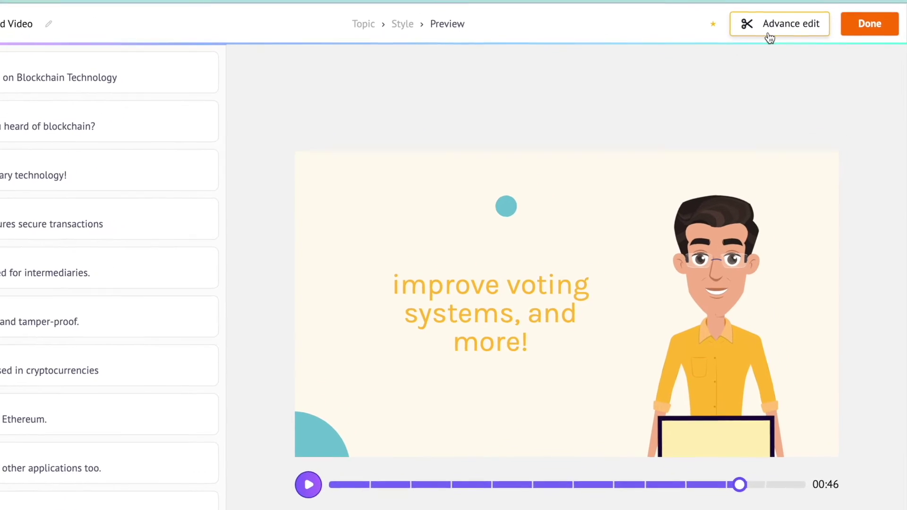
pyautogui.click(770, 32)
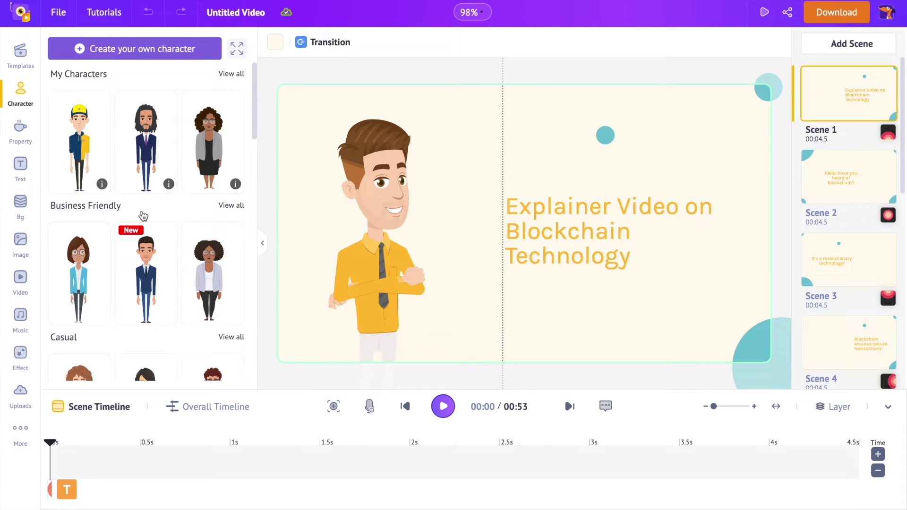
# Browse the Character, Property, Bg, Image and Video asset libraries
pyautogui.scroll(-10, 143, 216)
pyautogui.click(22, 128)
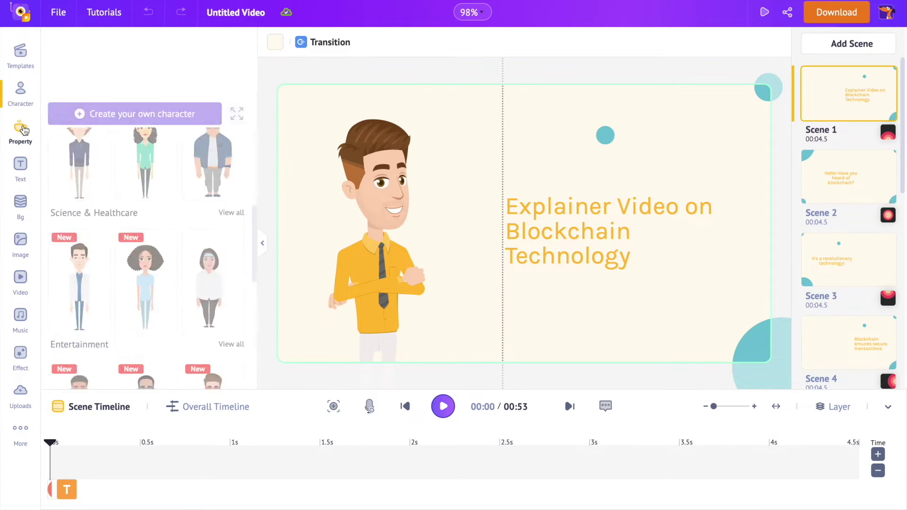
pyautogui.scroll(-15, 158, 239)
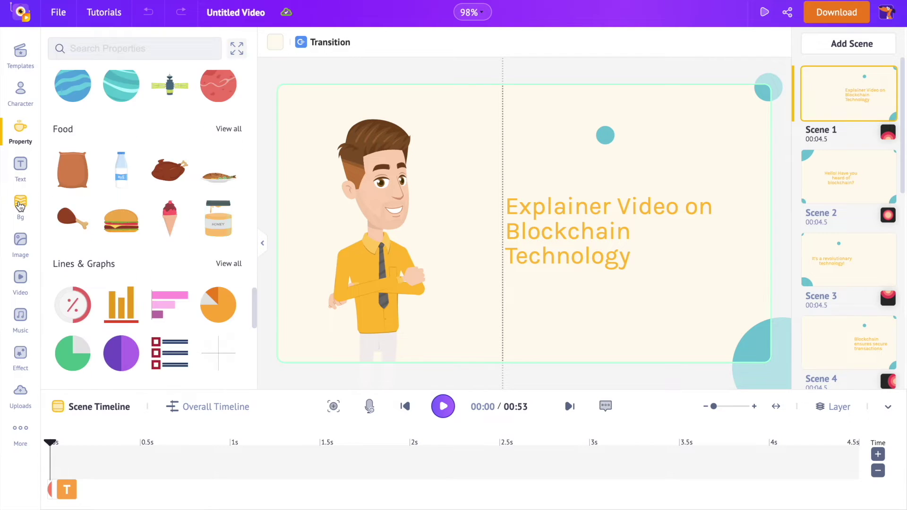
pyautogui.click(21, 204)
pyautogui.scroll(-10, 193, 257)
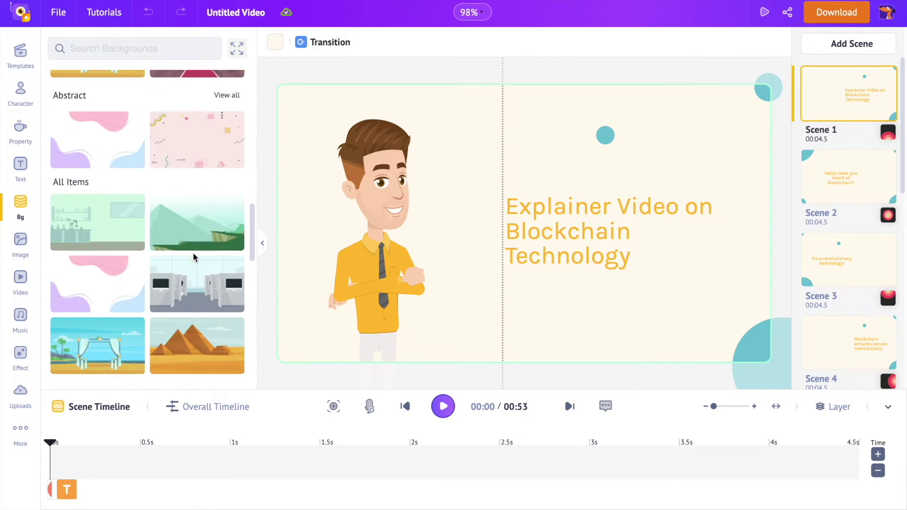
pyautogui.scroll(-8, 193, 257)
pyautogui.click(20, 242)
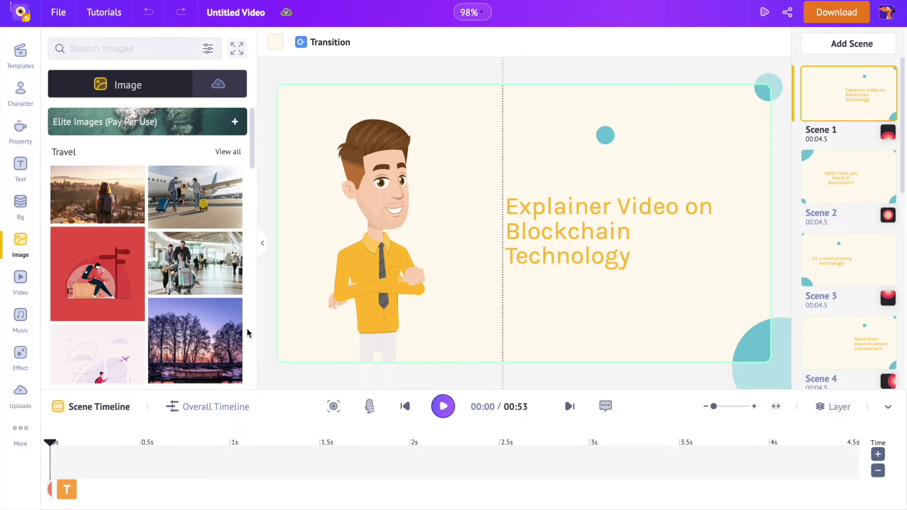
pyautogui.scroll(-15, 247, 333)
pyautogui.click(21, 277)
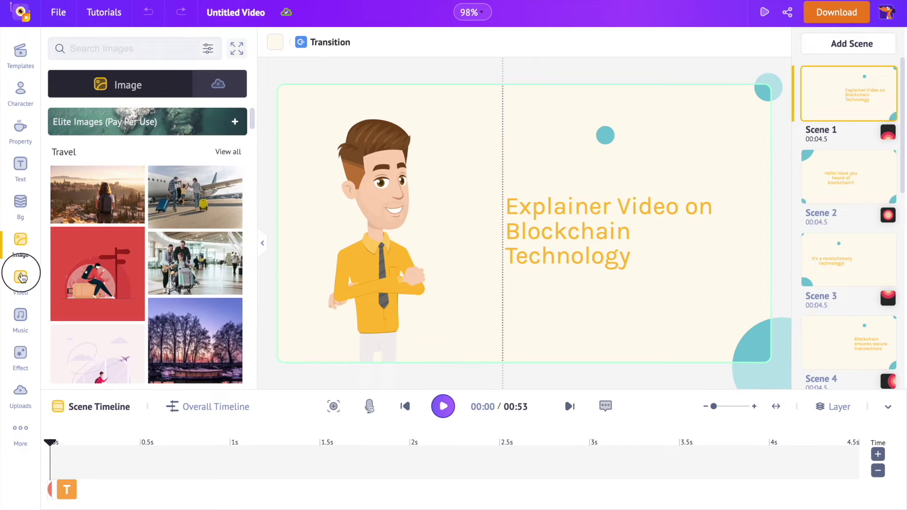
pyautogui.scroll(-10, 247, 265)
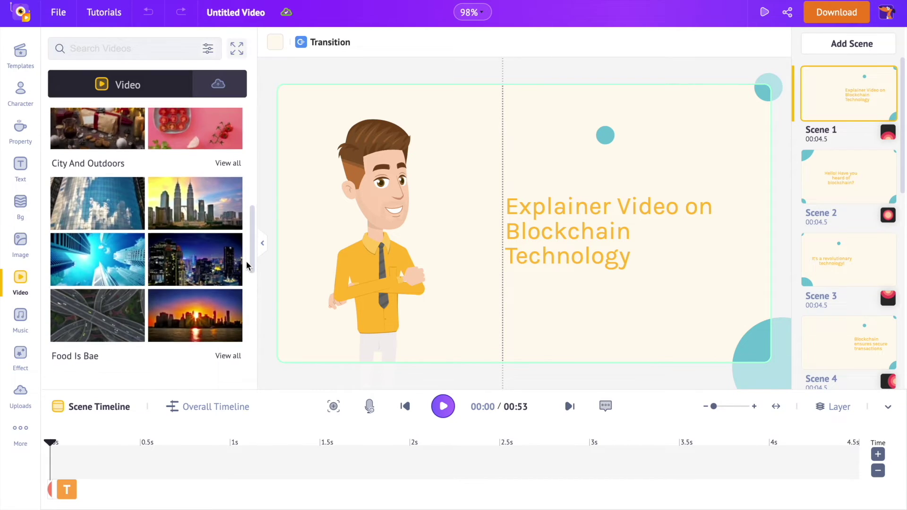
pyautogui.scroll(-8, 247, 266)
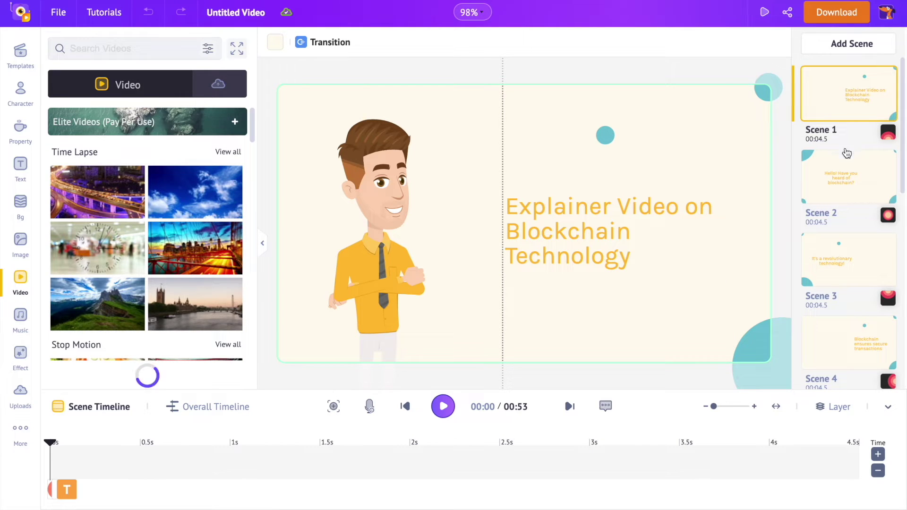
# Step through Scenes 2, 3 and 4, then return to Scene 1
pyautogui.click(845, 178)
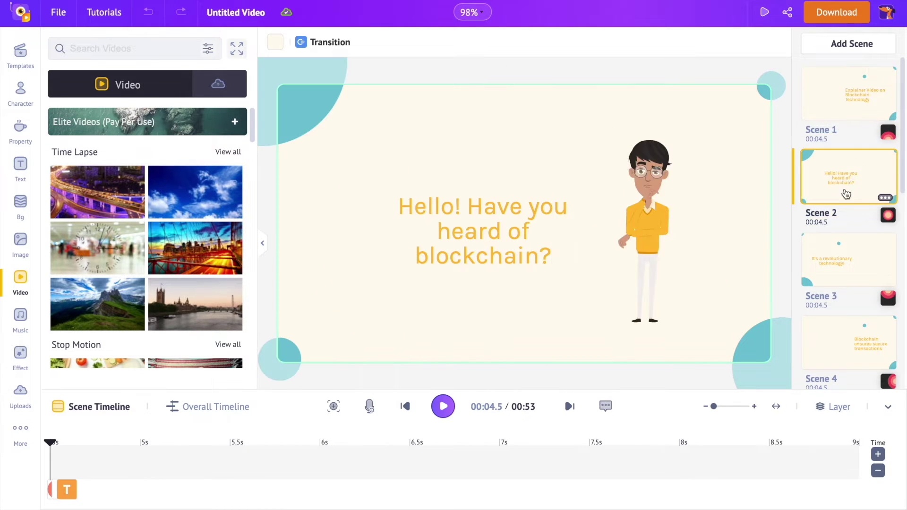
pyautogui.click(848, 268)
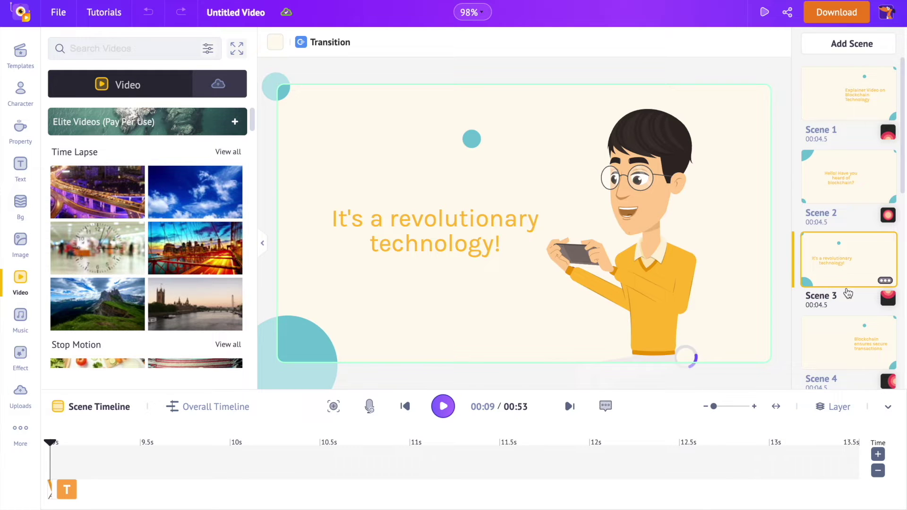
pyautogui.click(849, 345)
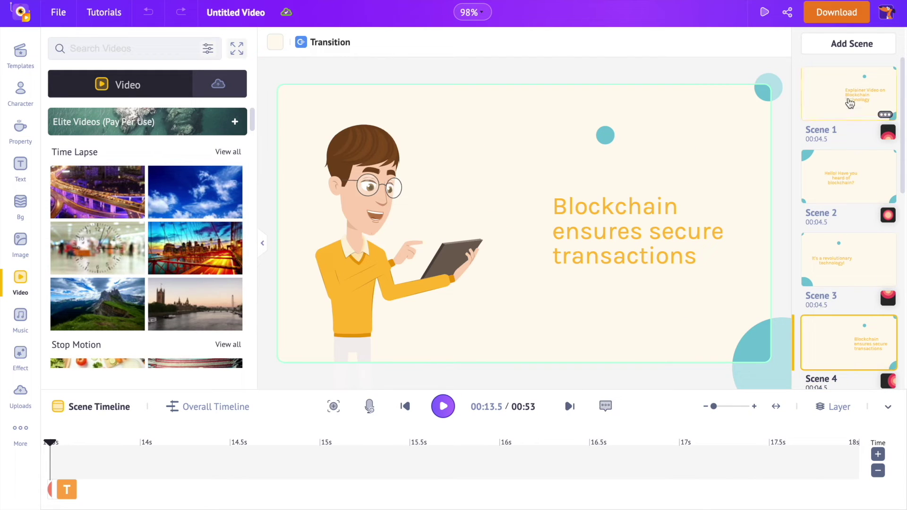
pyautogui.click(848, 97)
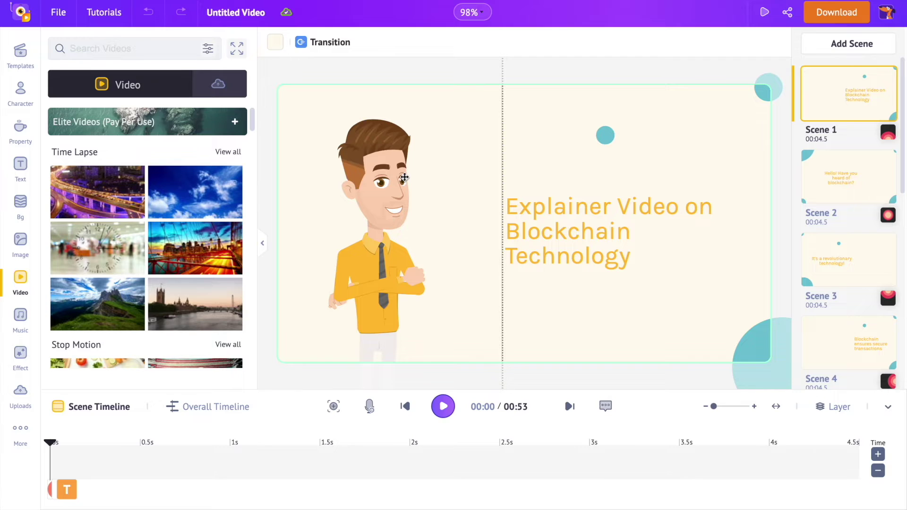
# Use Replace to swap Scene 1's character for the Casual set's bearded man in a yellow shirt
pyautogui.click(395, 180)
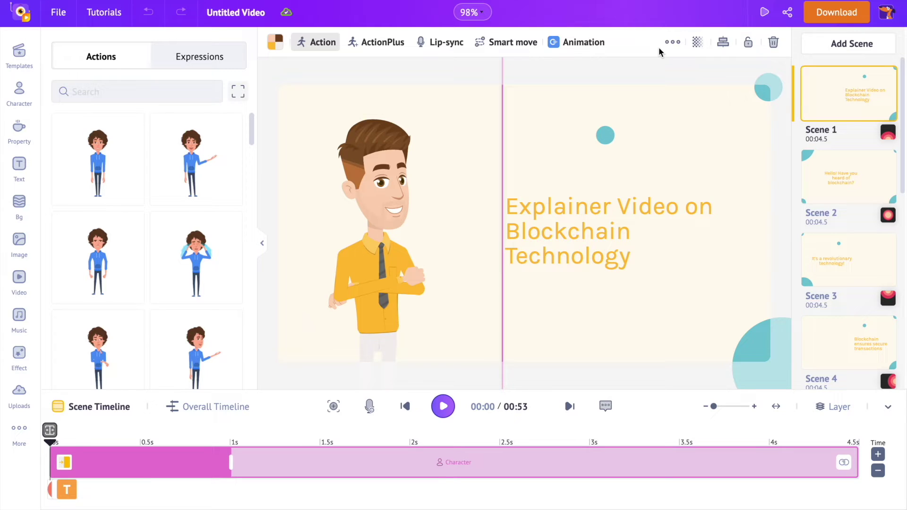
pyautogui.click(673, 45)
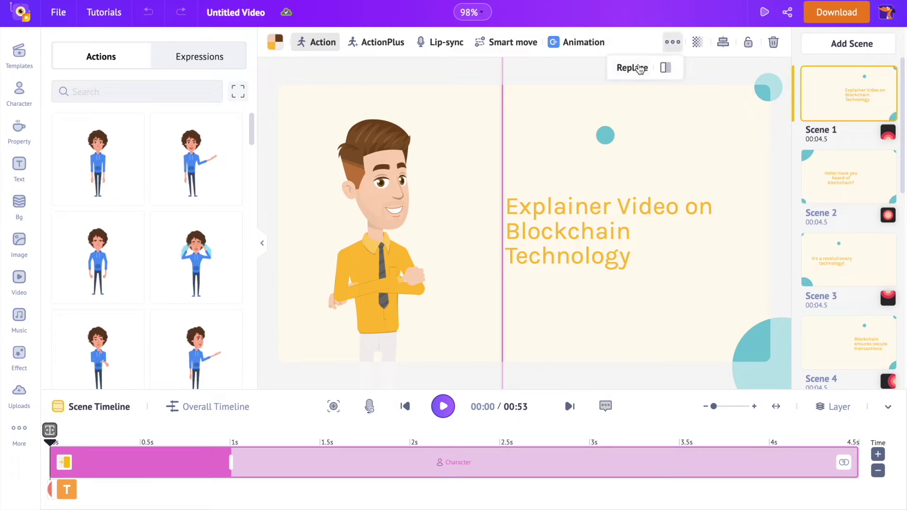
pyautogui.click(633, 68)
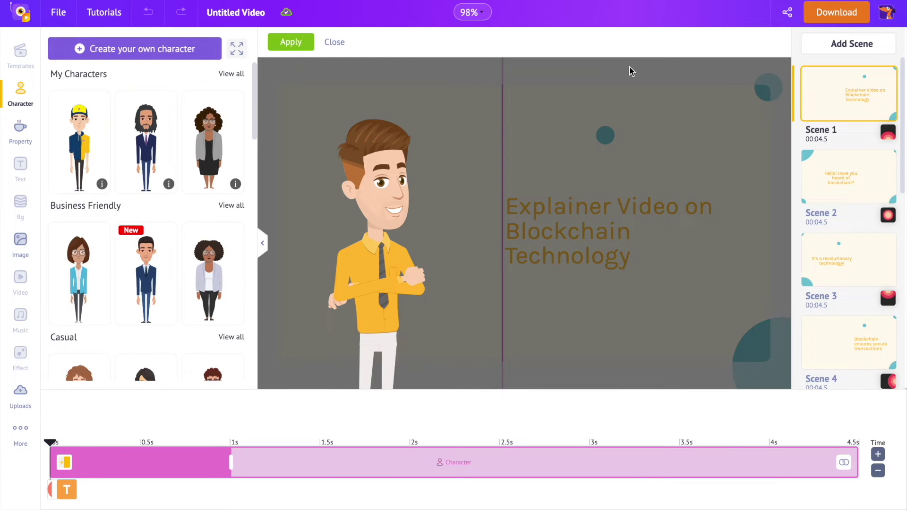
pyautogui.scroll(-5, 212, 262)
pyautogui.scroll(4, 213, 264)
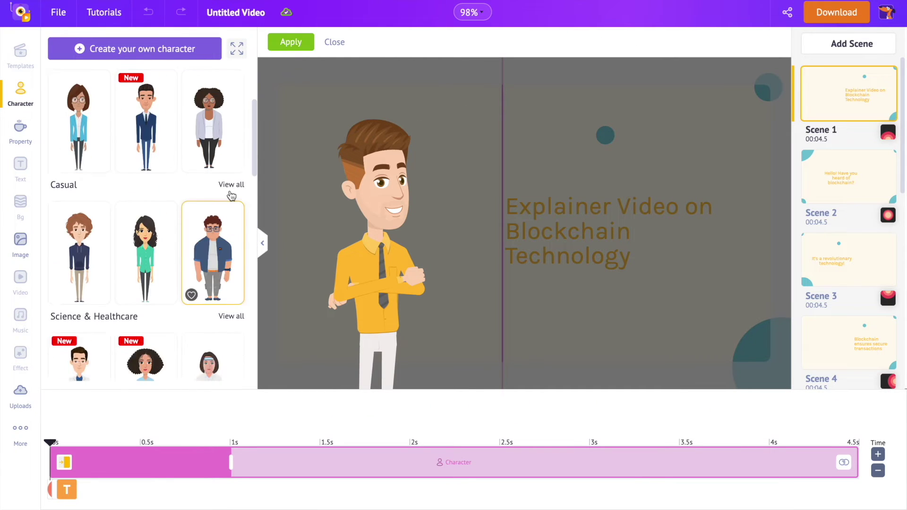
pyautogui.click(229, 183)
pyautogui.scroll(-5, 180, 236)
pyautogui.click(155, 221)
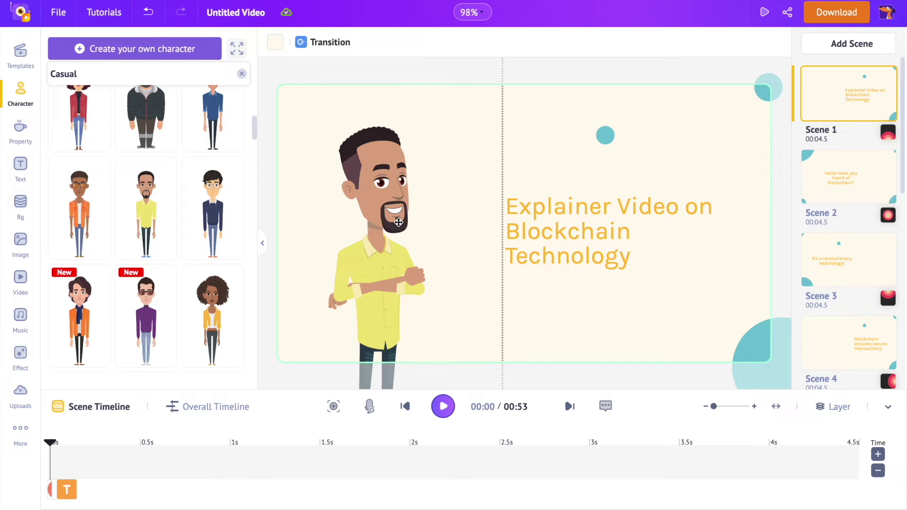
pyautogui.click(398, 223)
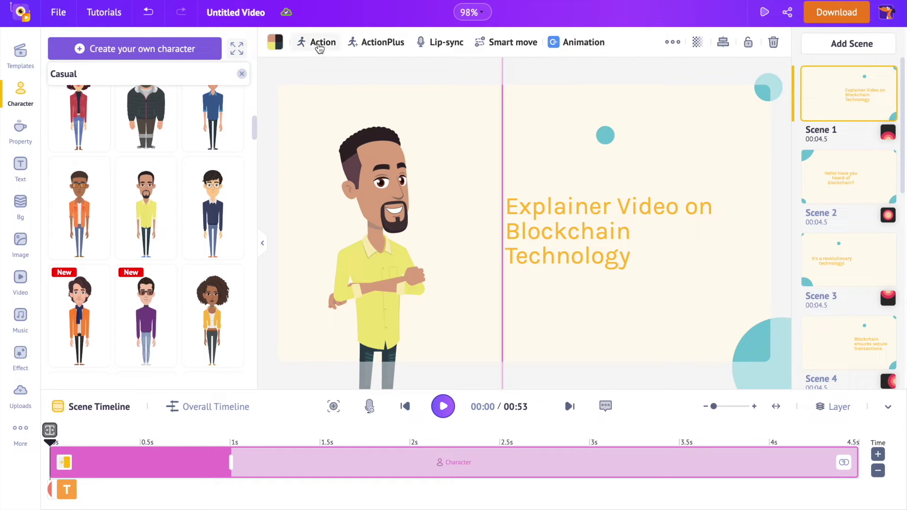
# Search actions for 'present' and give the character the Presenting With Stick pose
pyautogui.click(320, 45)
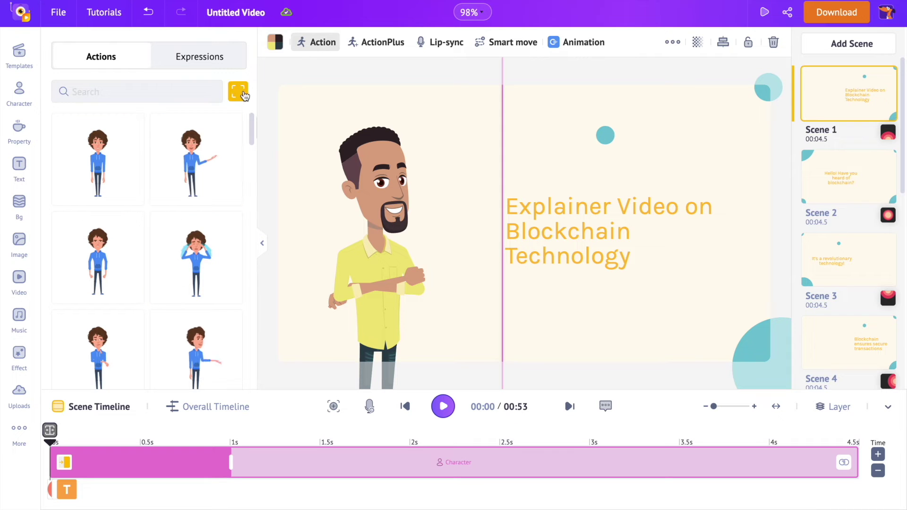
pyautogui.click(244, 94)
pyautogui.scroll(1, 538, 264)
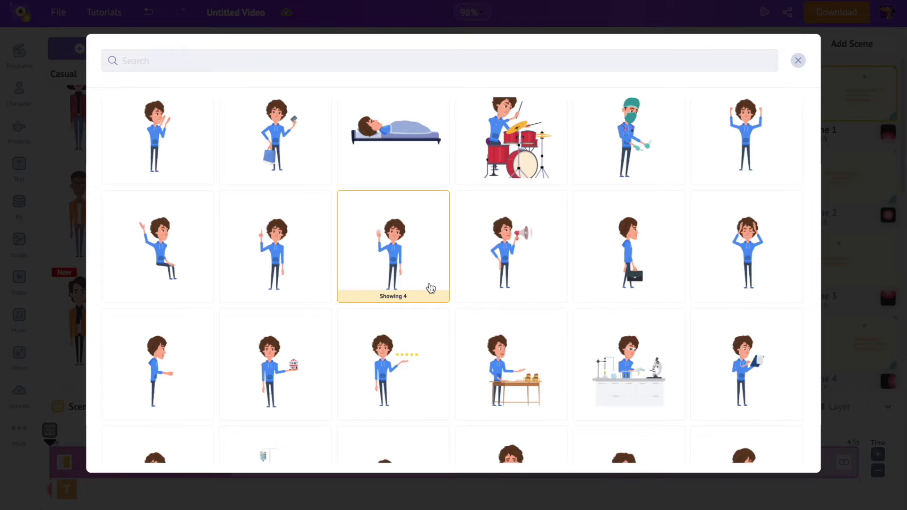
pyautogui.click(376, 62)
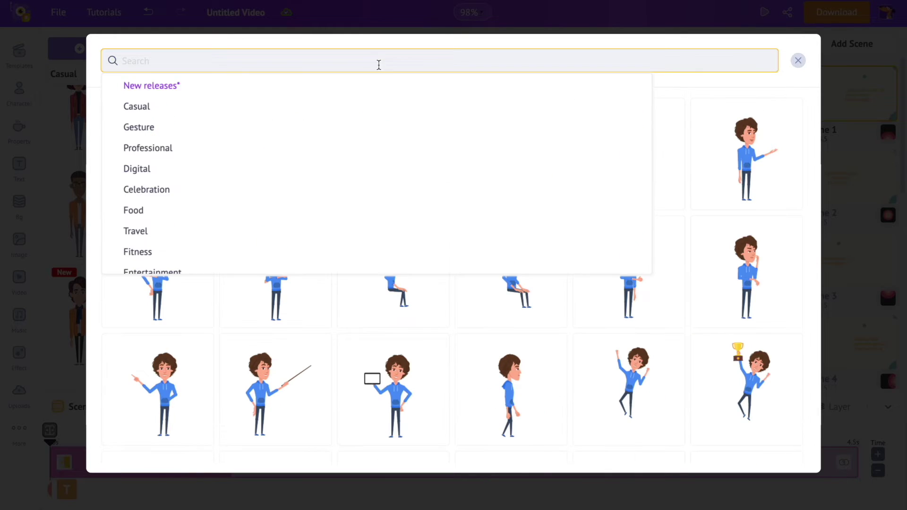
pyautogui.write('prese')
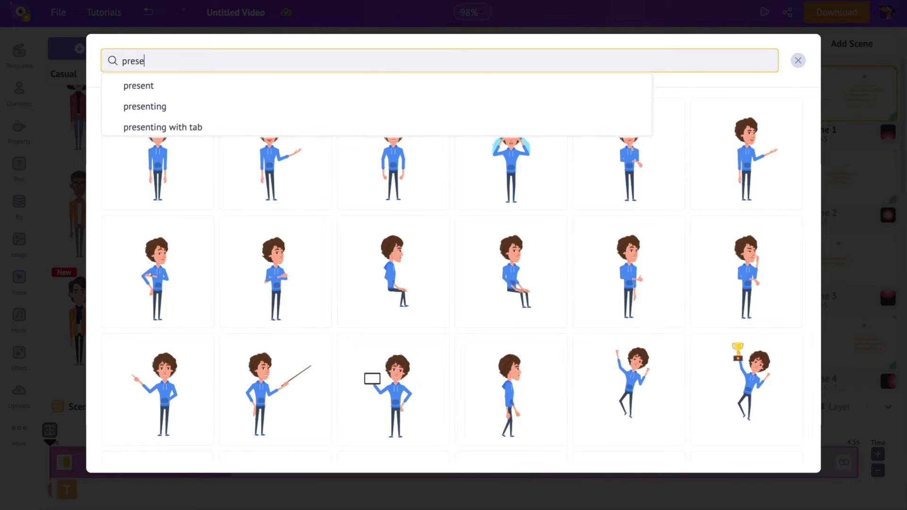
pyautogui.write('nt')
pyautogui.press('Return')
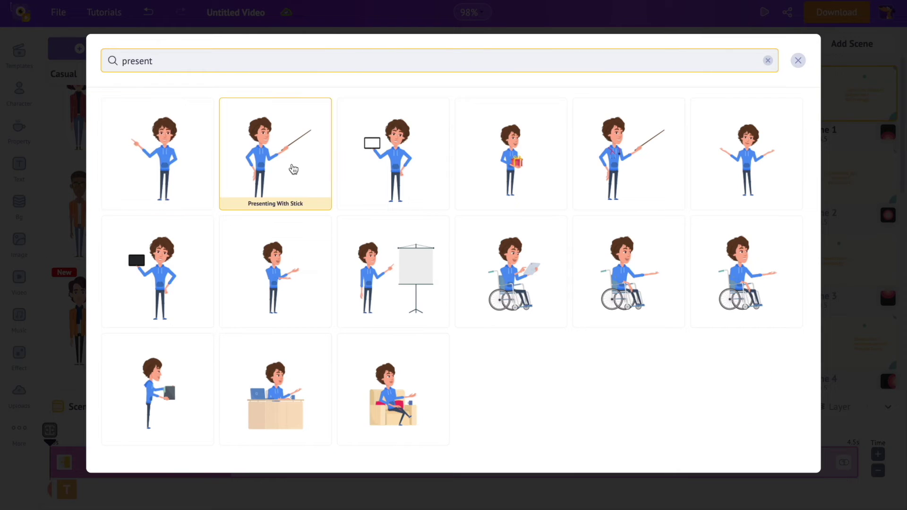
pyautogui.click(293, 169)
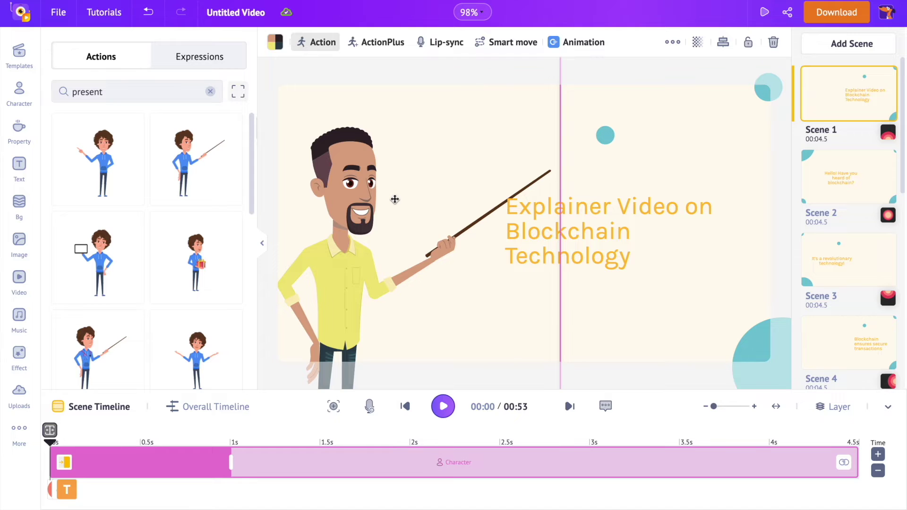
# Shrink the presenter and move him up to the left of the title
pyautogui.click(421, 288)
pyautogui.moveTo(575, 146); pyautogui.dragTo(504, 188)
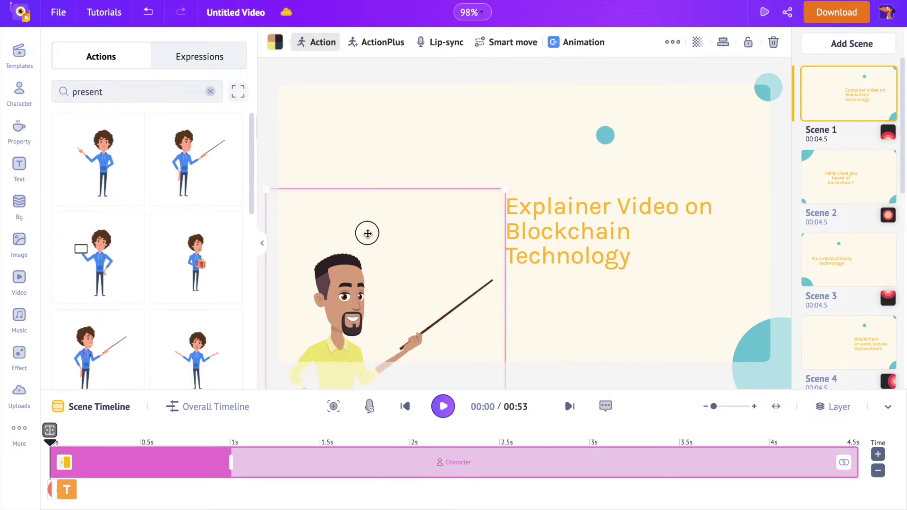
pyautogui.moveTo(367, 233); pyautogui.dragTo(381, 165)
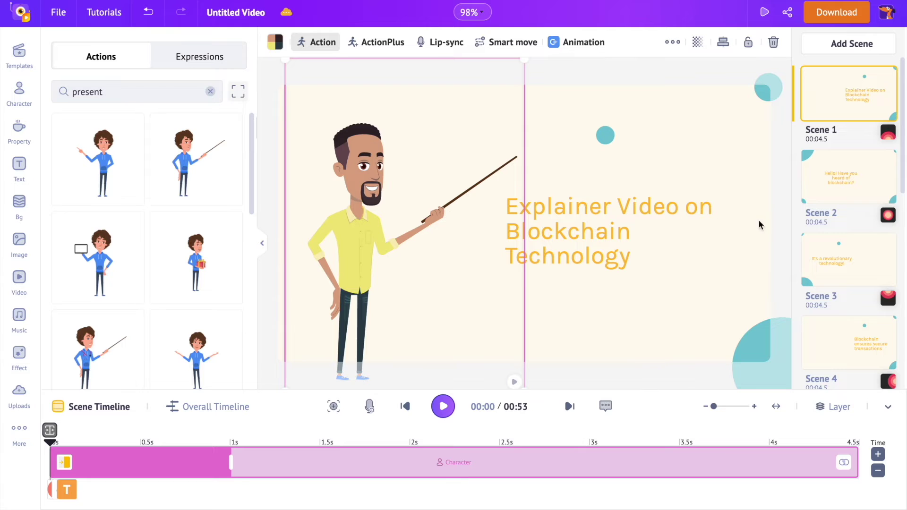
pyautogui.click(773, 227)
# In Scene 2, shift the glasses character and title text to the right
pyautogui.click(818, 210)
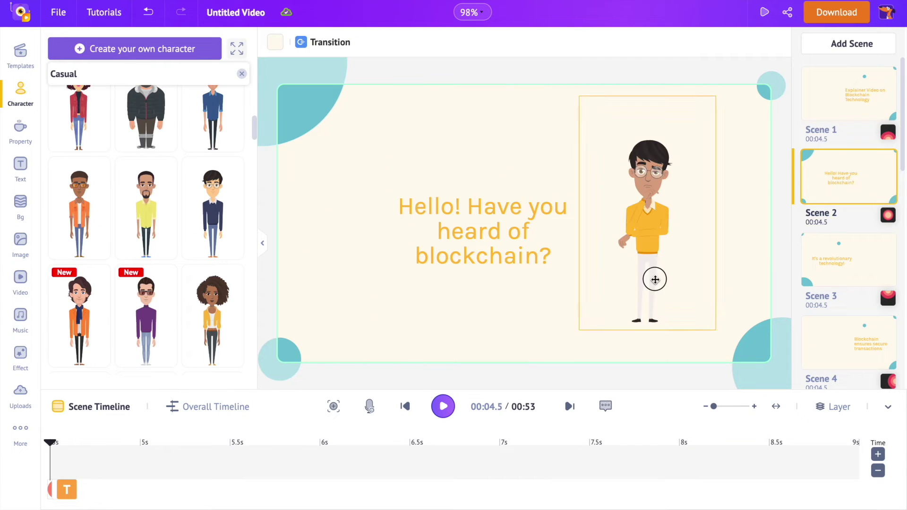
pyautogui.click(676, 286)
pyautogui.moveTo(676, 286); pyautogui.dragTo(685, 290)
pyautogui.moveTo(486, 263); pyautogui.dragTo(534, 259)
pyautogui.click(660, 278)
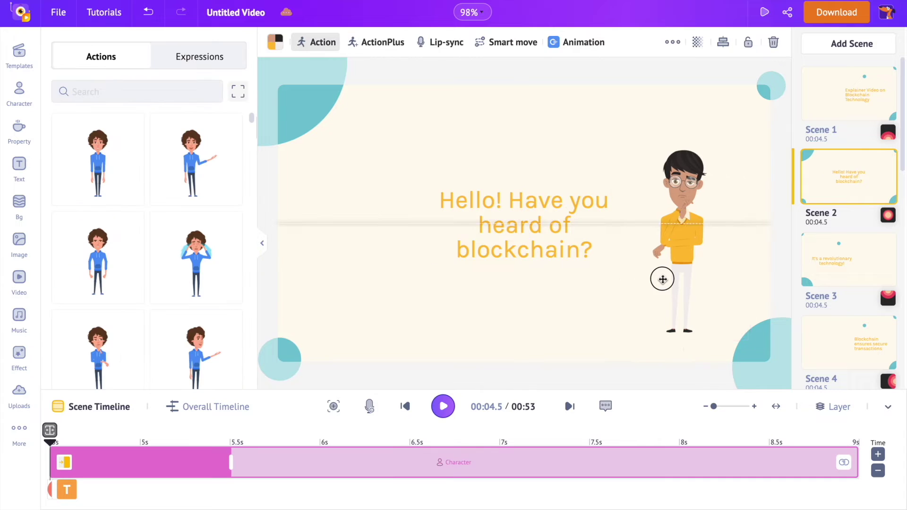
# Add the bearded yellow-shirt character from the Character library to Scene 2
pyautogui.click(376, 133)
pyautogui.scroll(3, 192, 264)
pyautogui.scroll(-2, 192, 212)
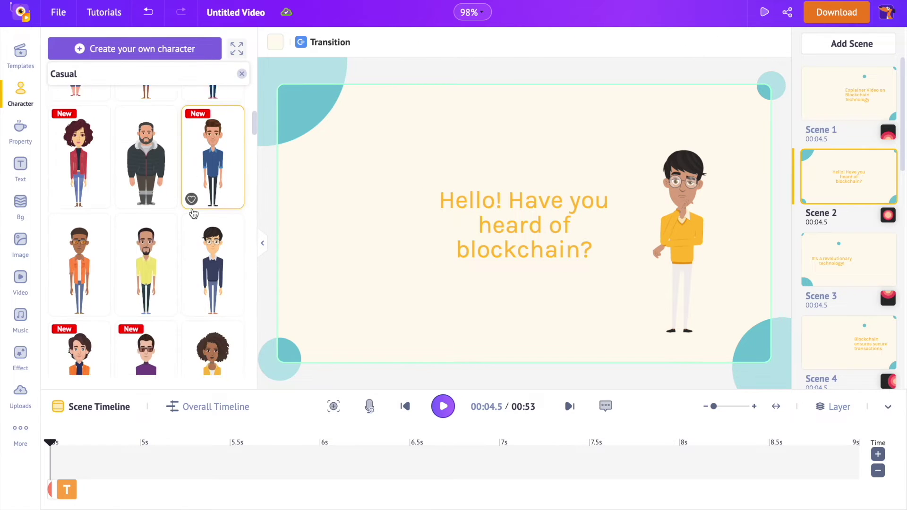
pyautogui.scroll(-2, 156, 250)
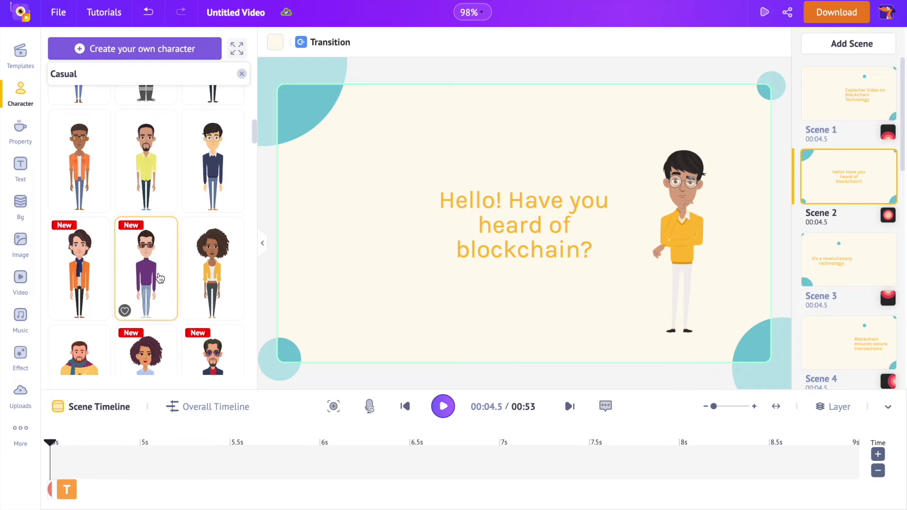
pyautogui.click(157, 176)
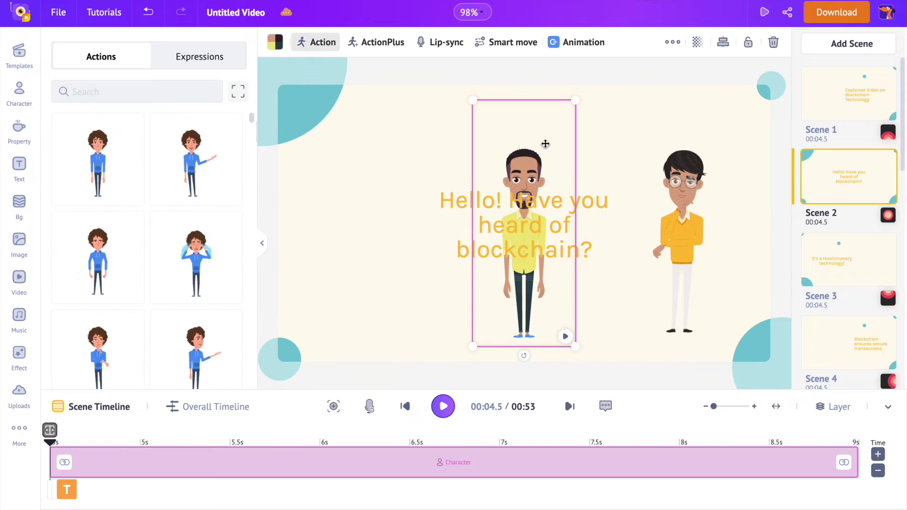
# Place the yellow-shirt man left of Scene 2's title in a standing pose and preview the scene
pyautogui.moveTo(529, 155); pyautogui.dragTo(352, 156)
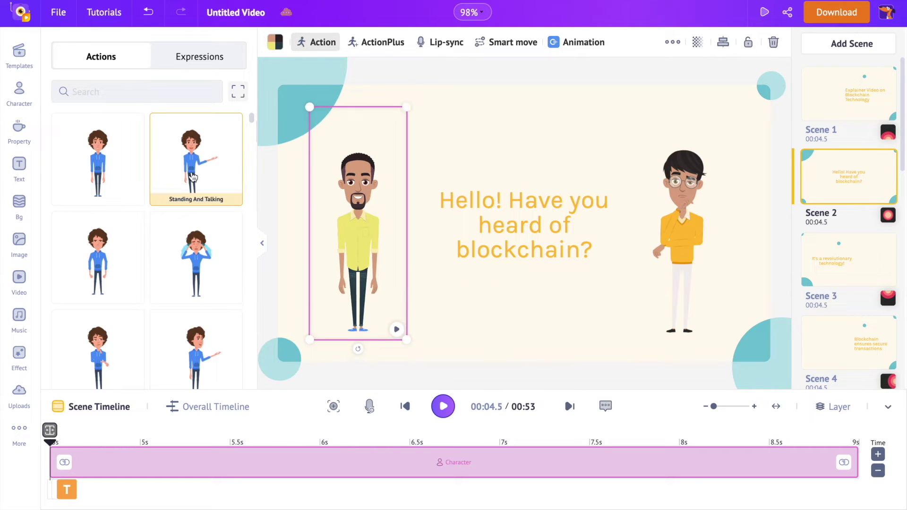
pyautogui.scroll(-1, 193, 178)
pyautogui.click(196, 322)
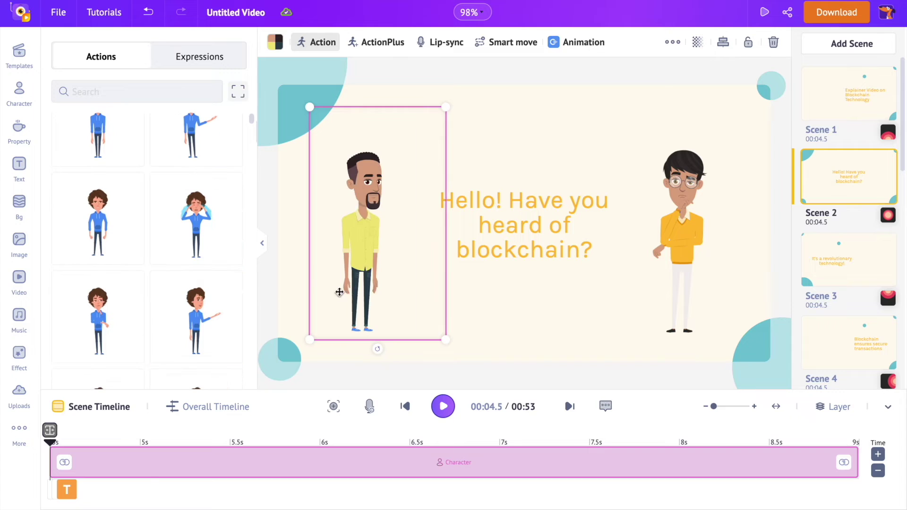
pyautogui.moveTo(368, 279); pyautogui.dragTo(355, 283)
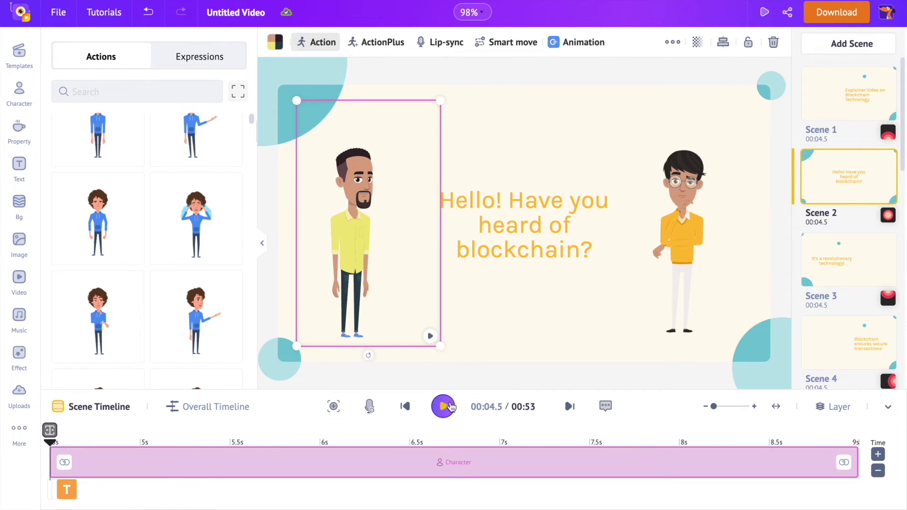
pyautogui.click(443, 406)
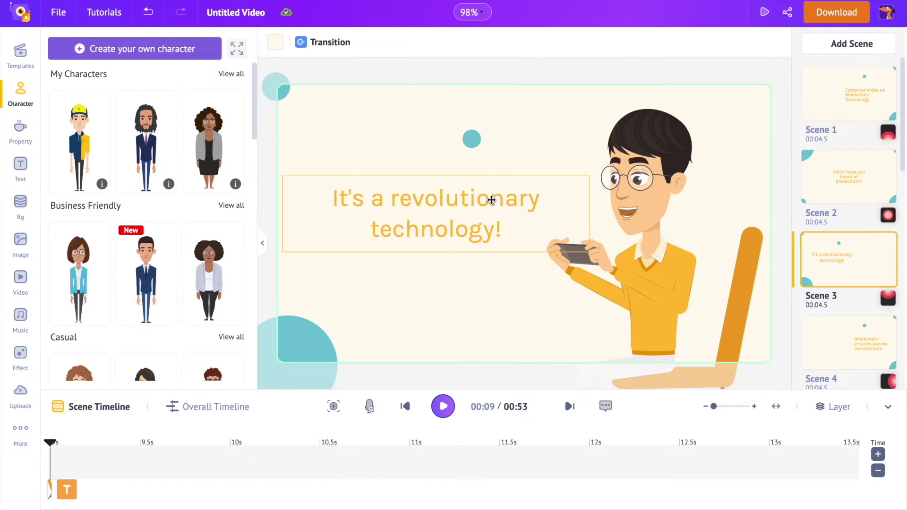
# Retype Scene 3's text as 'A technology that you must know about!'
pyautogui.click(491, 200)
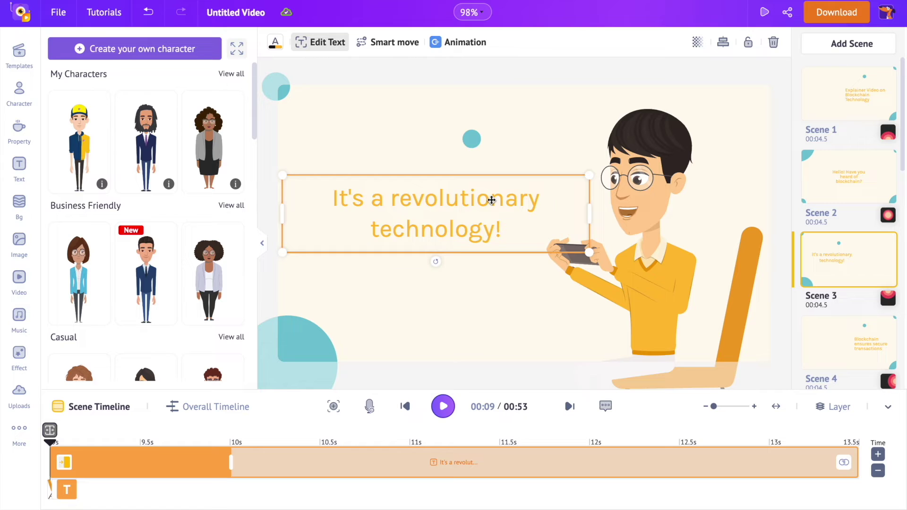
pyautogui.doubleClick(491, 200)
pyautogui.write('A technology that you m')
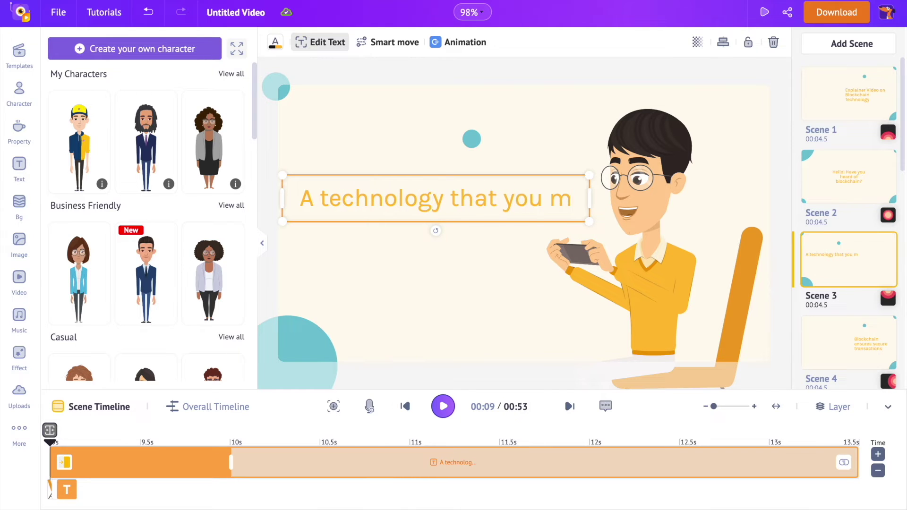
pyautogui.write('ust know about!')
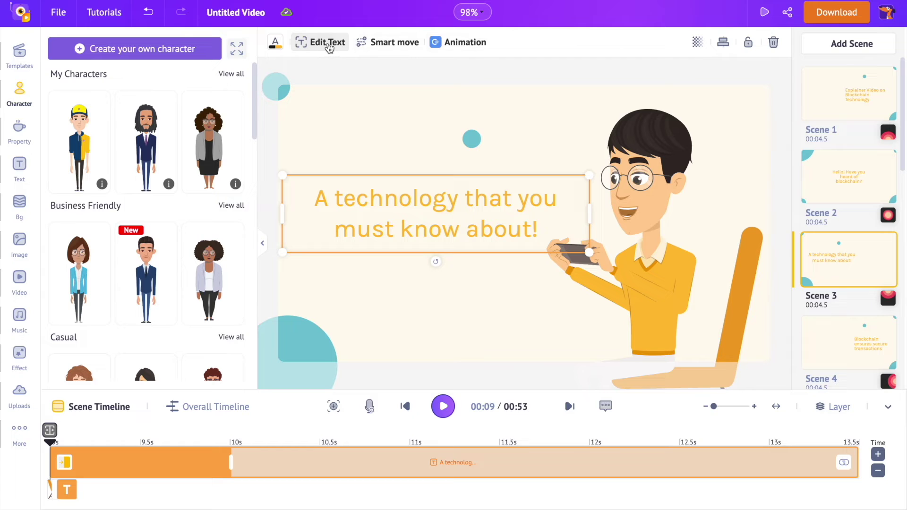
# Set the text to League Spartan at size 32 and narrow the text box
pyautogui.click(328, 46)
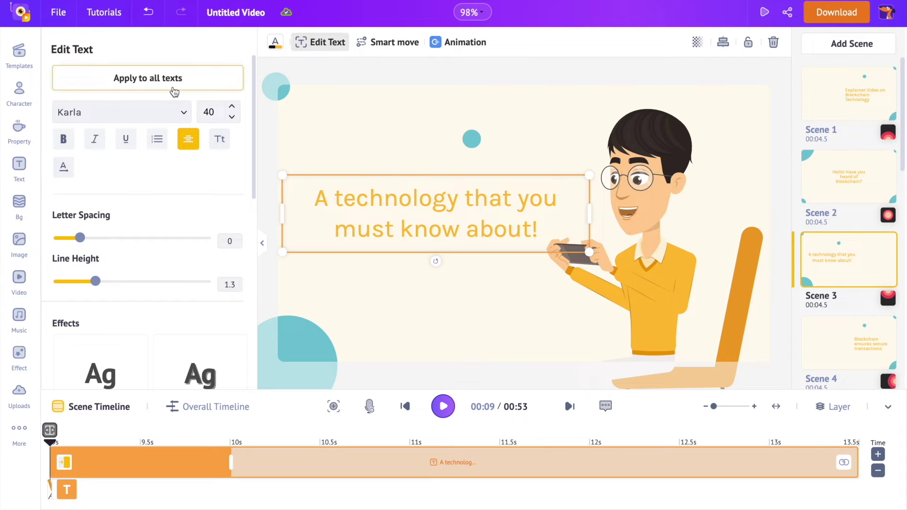
pyautogui.click(156, 112)
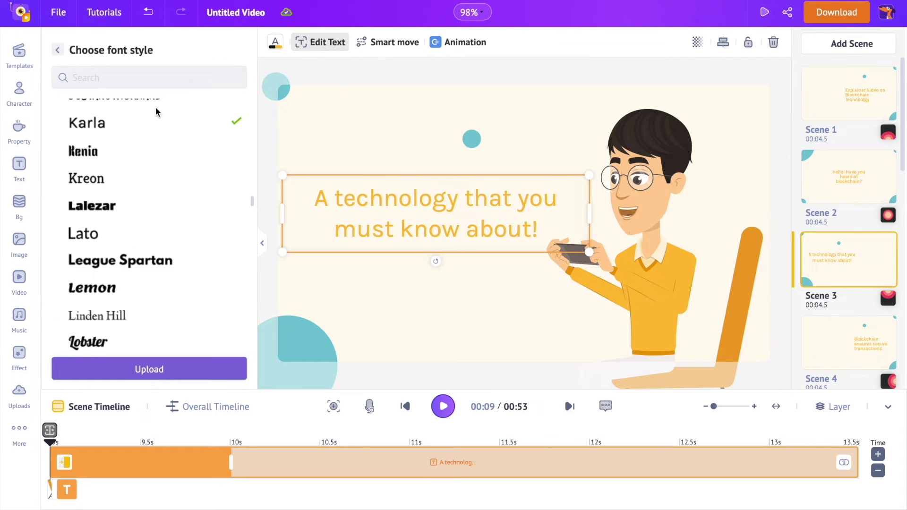
pyautogui.click(135, 234)
pyautogui.click(132, 262)
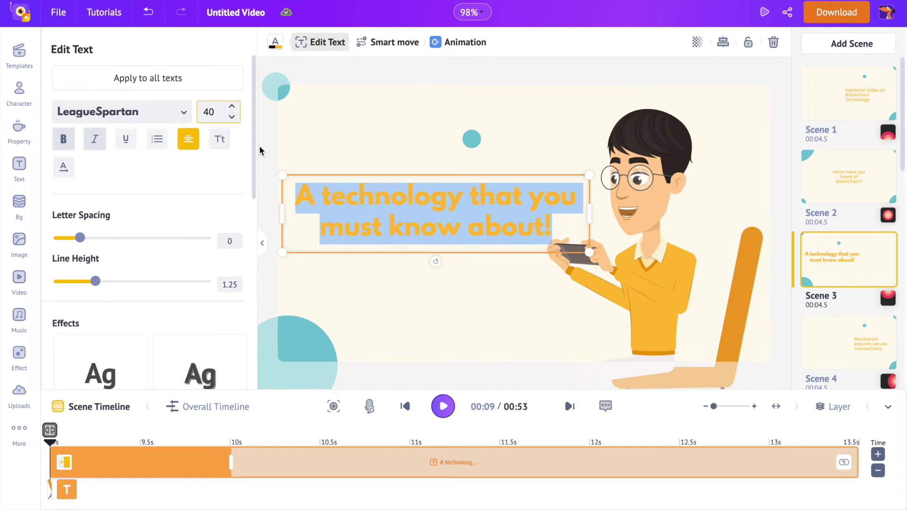
pyautogui.click(232, 118)
pyautogui.click(232, 117)
pyautogui.click(232, 117)
pyautogui.click(232, 117)
pyautogui.click(232, 117)
pyautogui.click(232, 118)
pyautogui.click(232, 117)
pyautogui.click(232, 117)
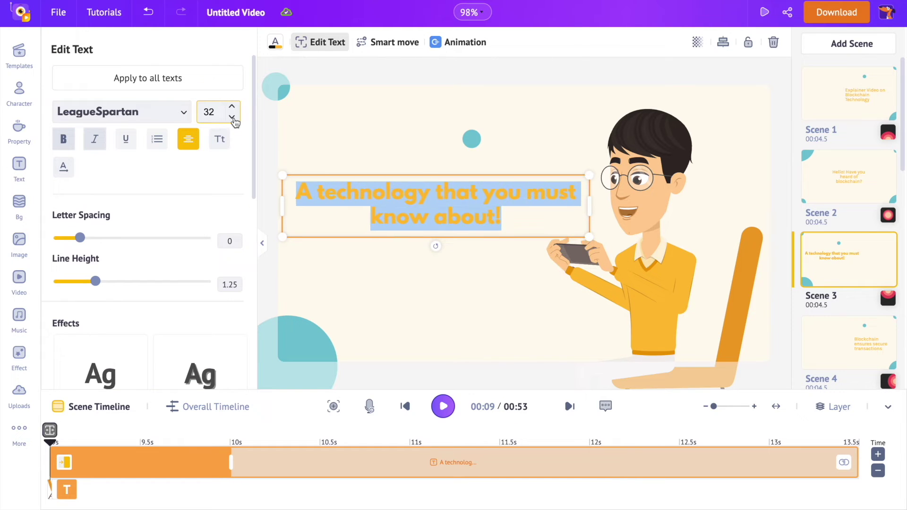
pyautogui.moveTo(589, 206); pyautogui.dragTo(553, 206)
pyautogui.click(471, 204)
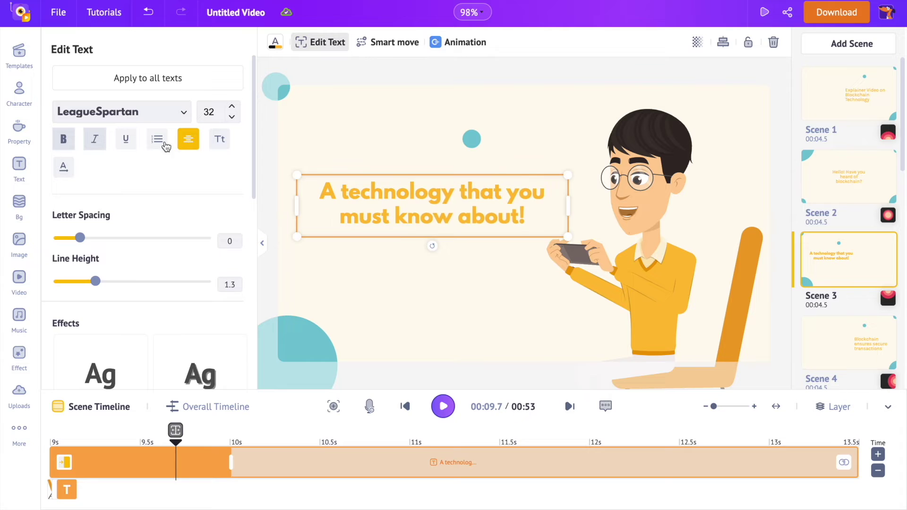
# Give the text a black outline effect with thickness 1
pyautogui.scroll(-3, 197, 209)
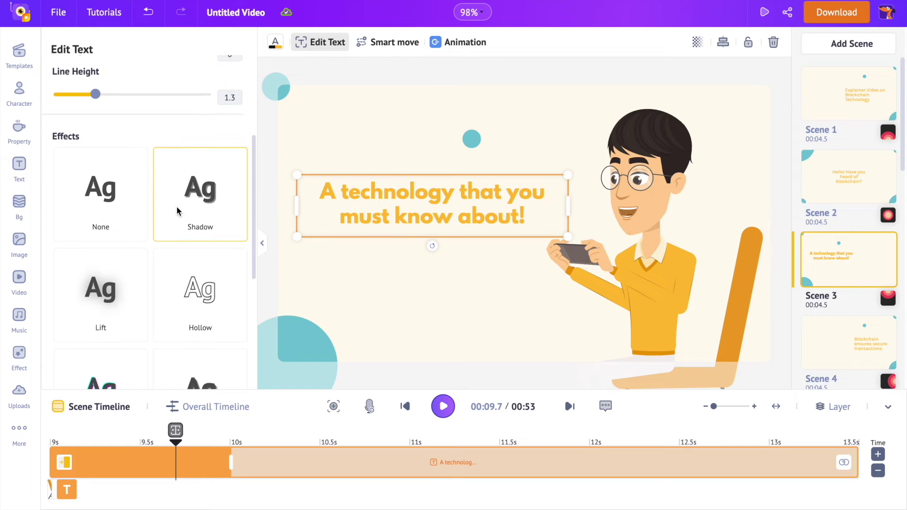
pyautogui.click(194, 198)
pyautogui.moveTo(95, 360); pyautogui.dragTo(148, 361)
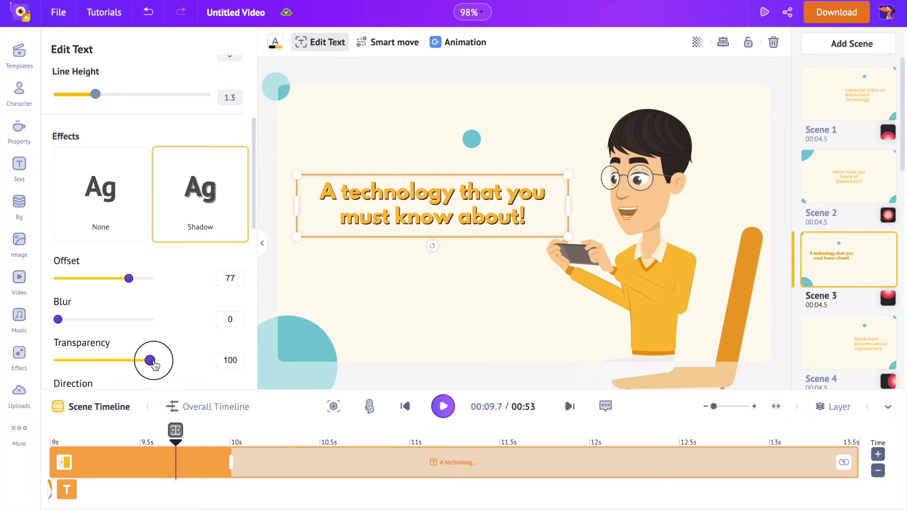
pyautogui.moveTo(57, 319); pyautogui.dragTo(81, 317)
pyautogui.scroll(-5, 142, 329)
pyautogui.click(142, 329)
pyautogui.scroll(-5, 142, 329)
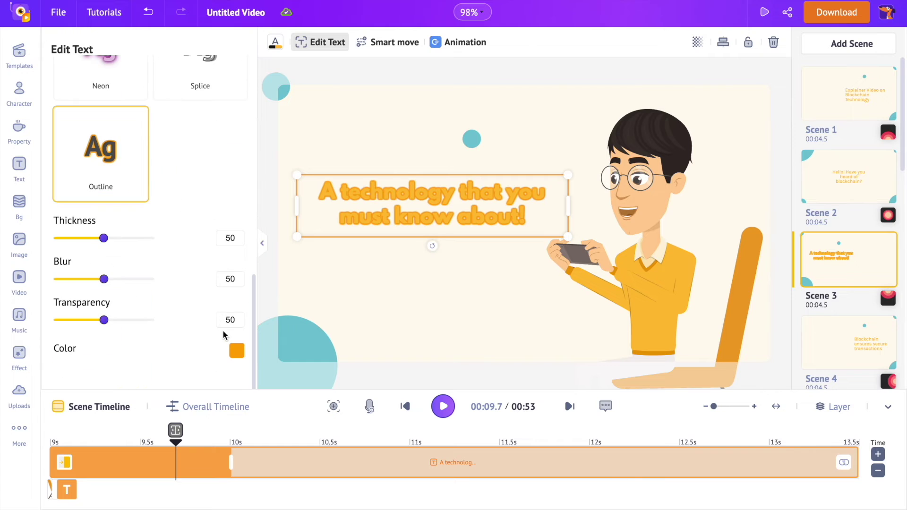
pyautogui.click(236, 350)
pyautogui.click(100, 281)
pyautogui.moveTo(103, 237); pyautogui.dragTo(56, 238)
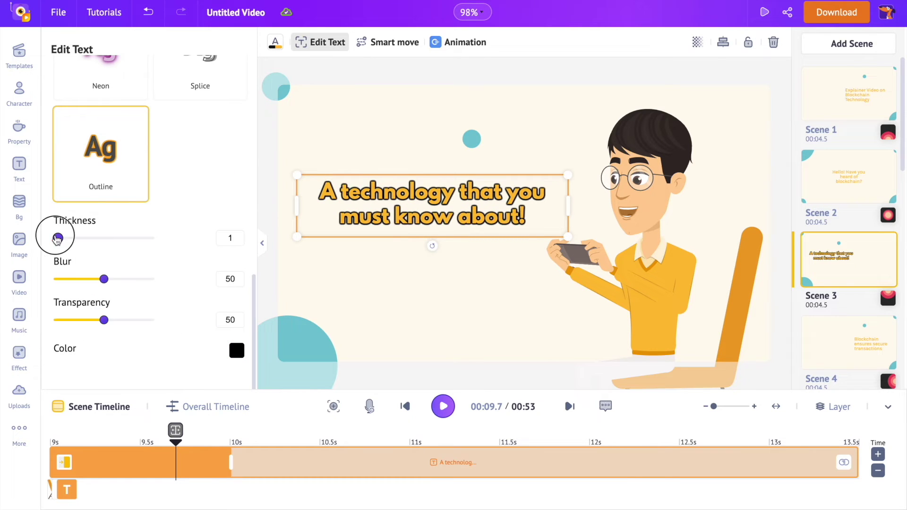
pyautogui.moveTo(103, 279); pyautogui.dragTo(72, 280)
pyautogui.click(441, 219)
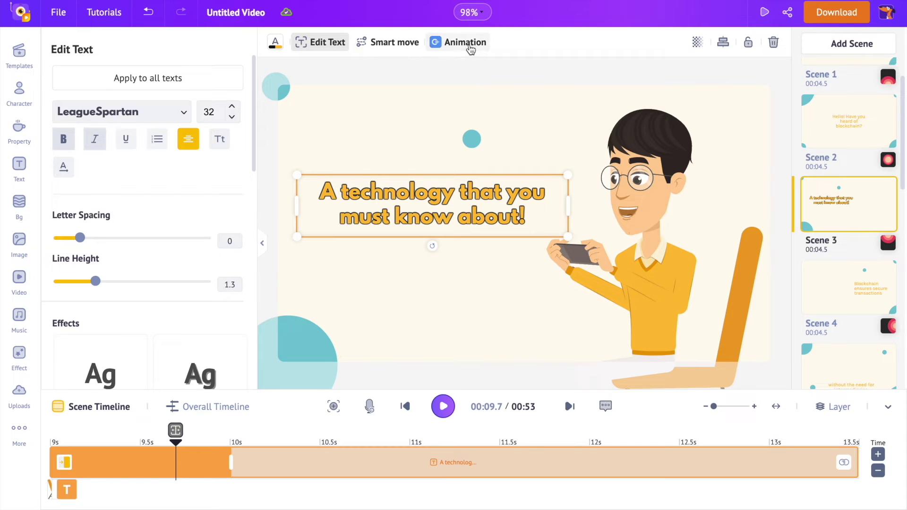
pyautogui.click(467, 45)
# Give Scene 3's title the Letters Rise entrance animation and preview it in the scene
pyautogui.scroll(-1, 120, 222)
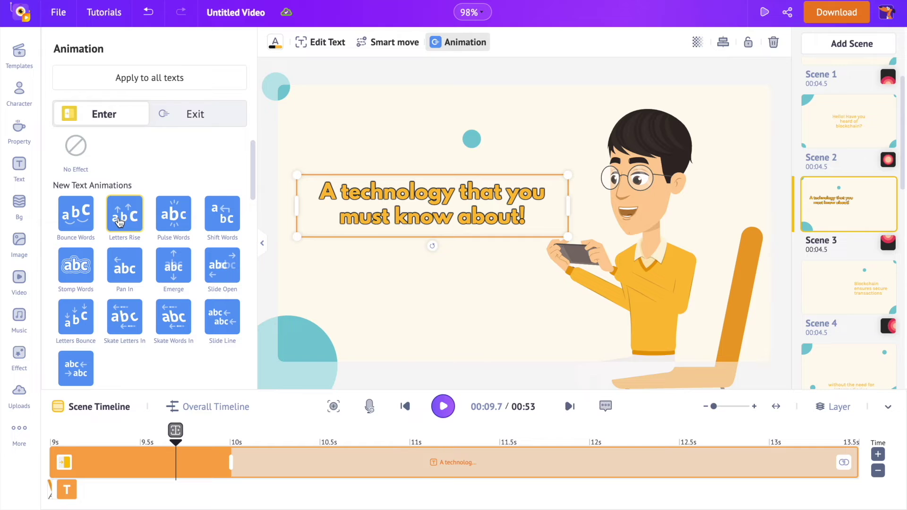
pyautogui.click(120, 220)
pyautogui.click(443, 406)
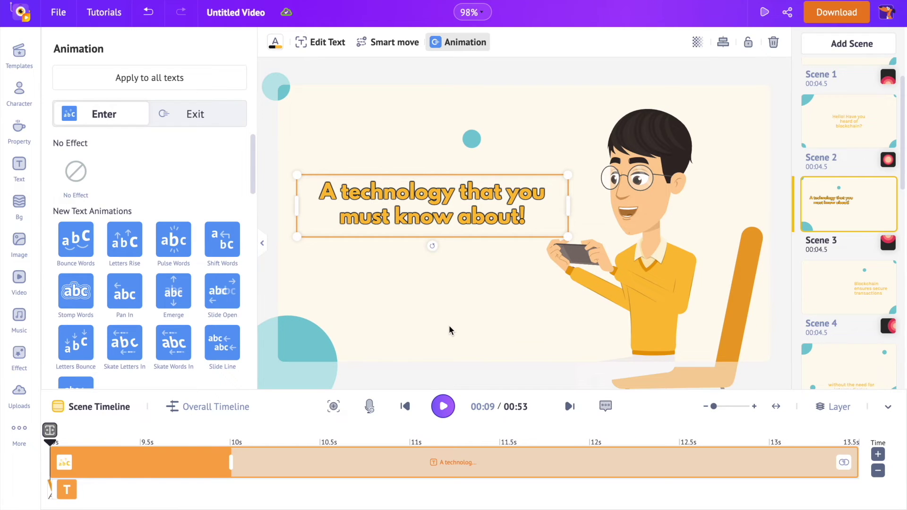
pyautogui.click(449, 329)
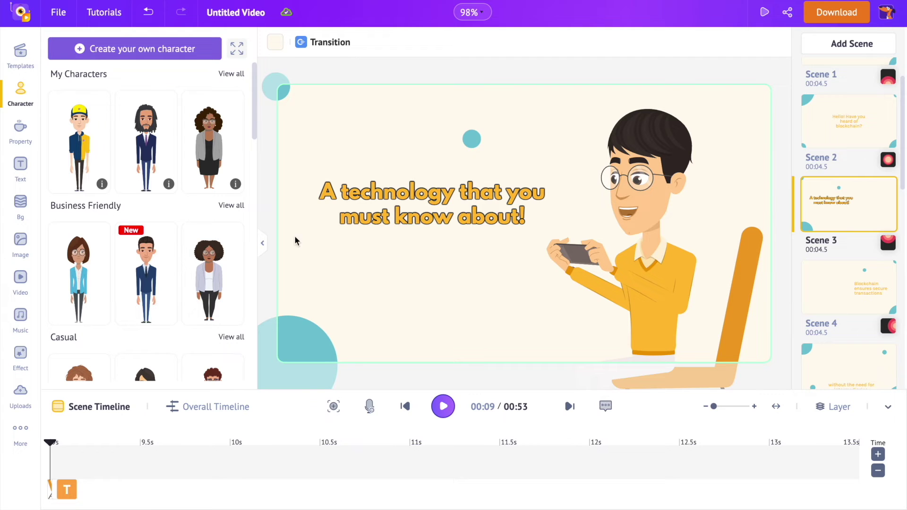
# Search the expanded Property library for 'tec' technology graphics
pyautogui.click(14, 134)
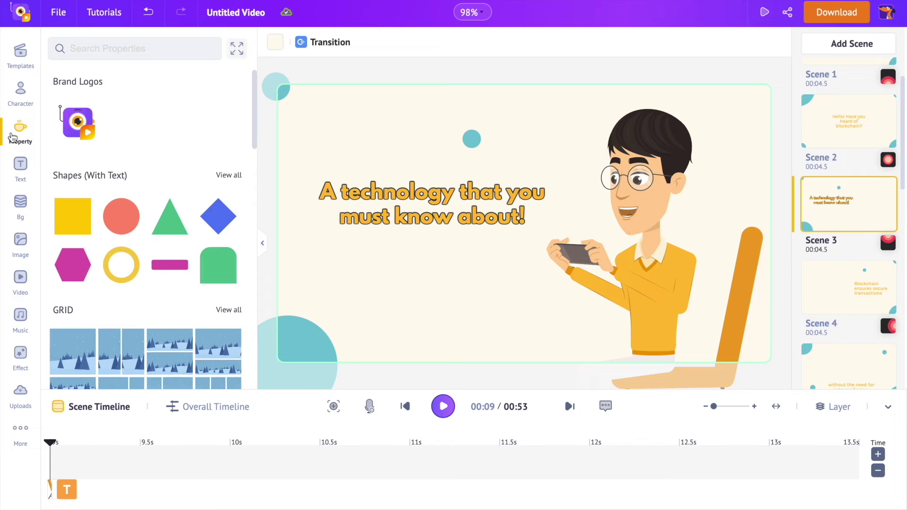
pyautogui.scroll(-15, 134, 208)
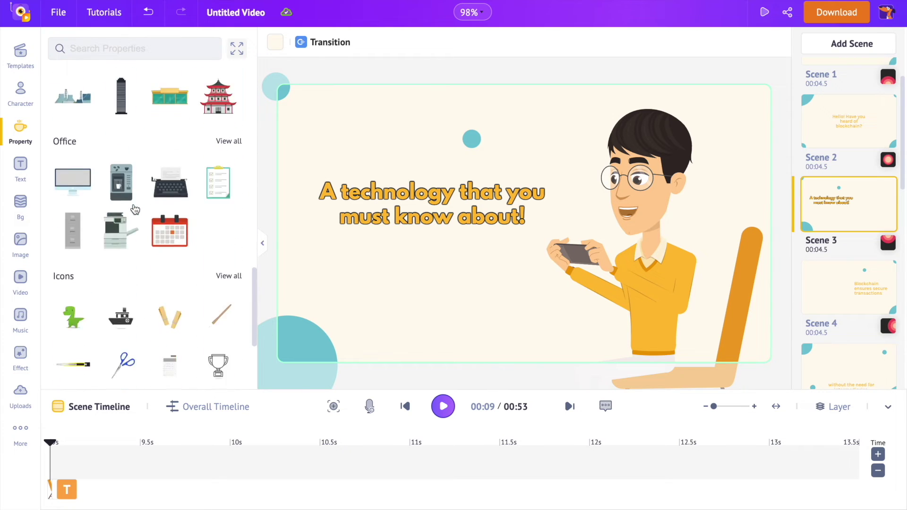
pyautogui.click(237, 49)
pyautogui.scroll(-15, 501, 298)
pyautogui.scroll(-10, 501, 298)
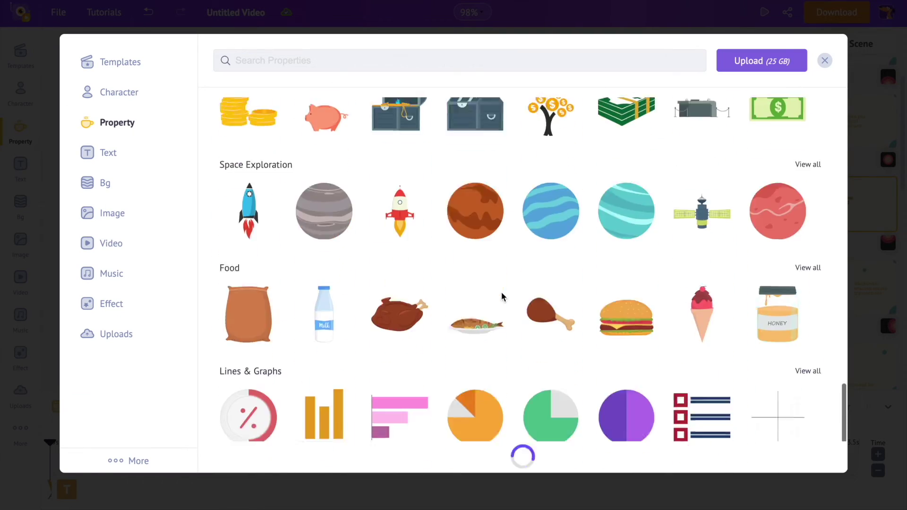
pyautogui.scroll(-5, 472, 245)
pyautogui.click(333, 62)
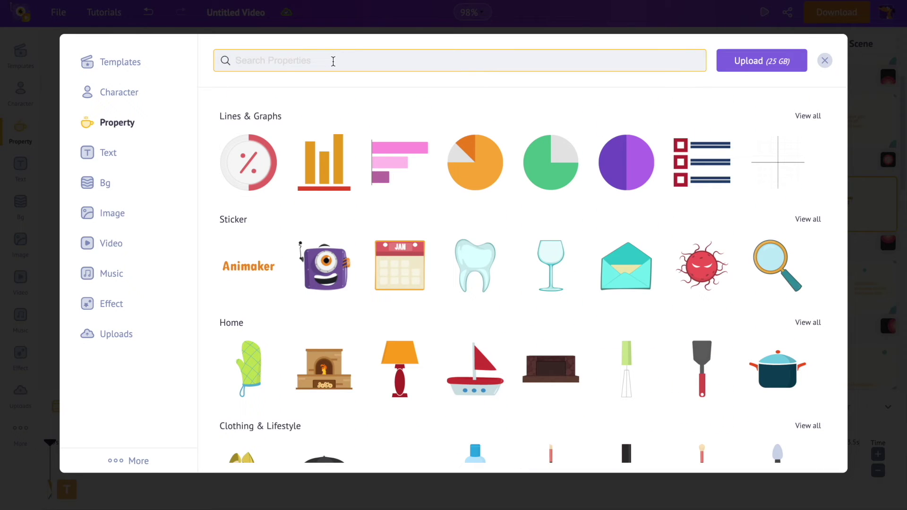
pyautogui.write('technology')
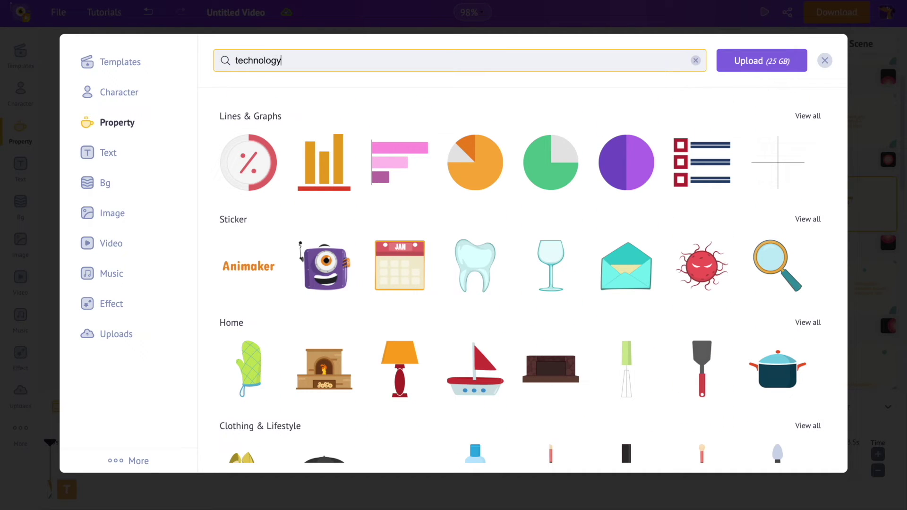
pyautogui.press('Return')
# Add the gear-inside-a-head graphic, shrink it, and place it above the headline
pyautogui.scroll(-10, 520, 284)
pyautogui.click(542, 253)
pyautogui.moveTo(649, 345); pyautogui.dragTo(504, 203)
pyautogui.moveTo(445, 145); pyautogui.dragTo(326, 120)
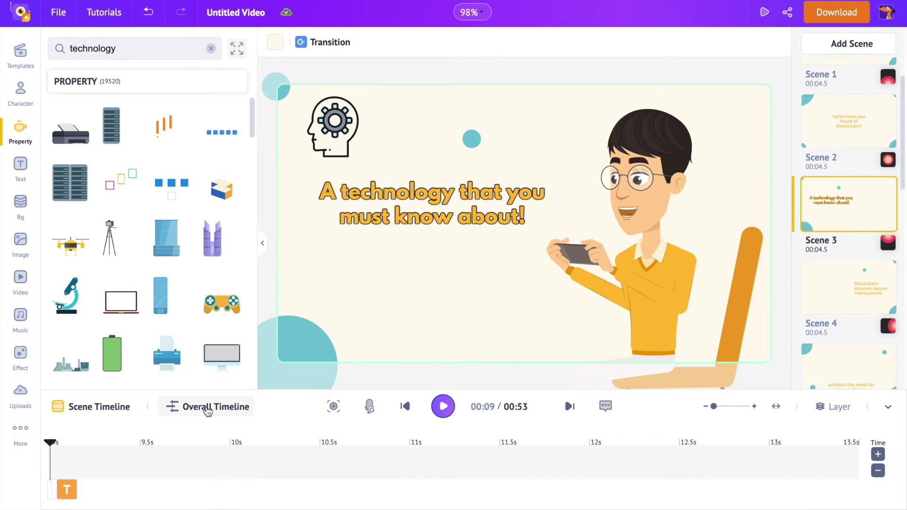
# Delete the Npx9b5HNZBfnWww5.mp3 narration clip under scene 3 in the overall timeline
pyautogui.click(208, 411)
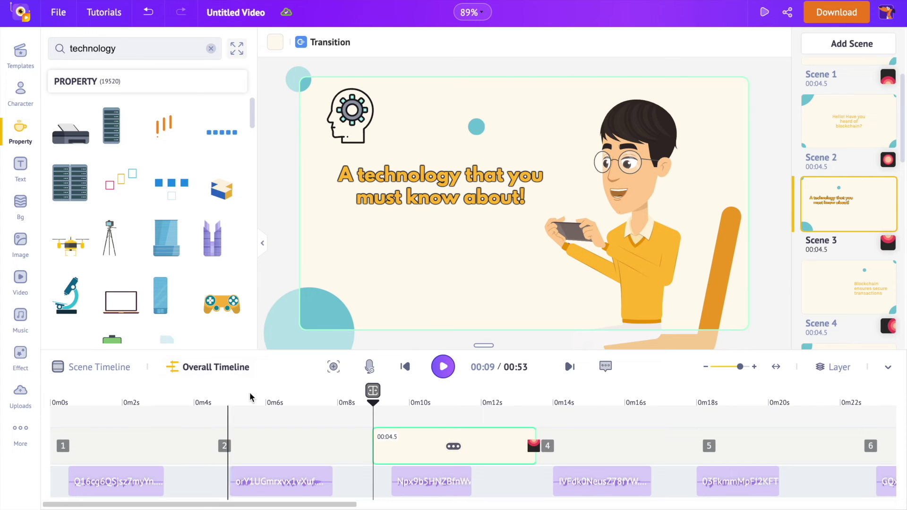
pyautogui.moveTo(482, 345); pyautogui.dragTo(500, 282)
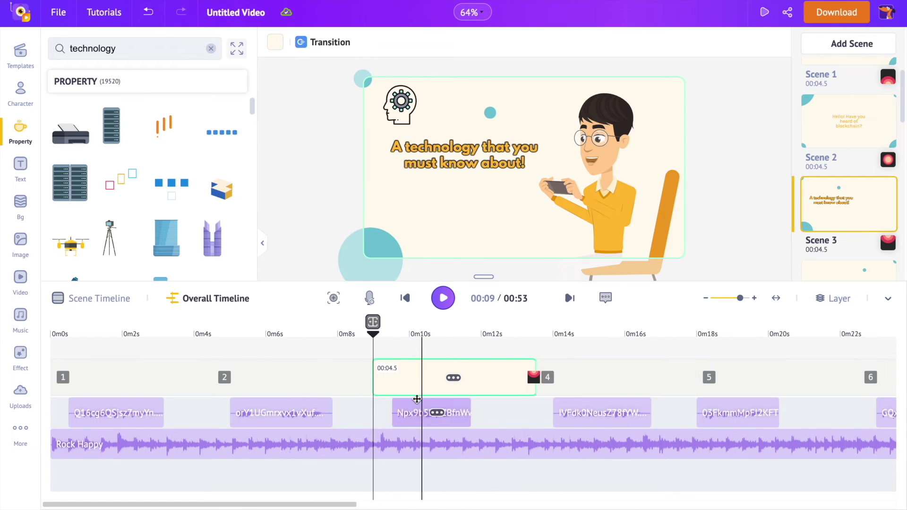
pyautogui.click(418, 414)
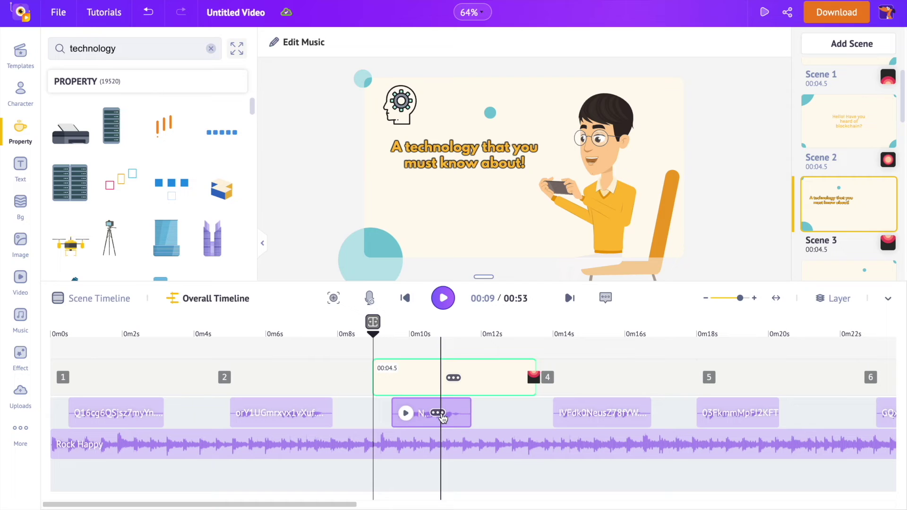
pyautogui.click(437, 413)
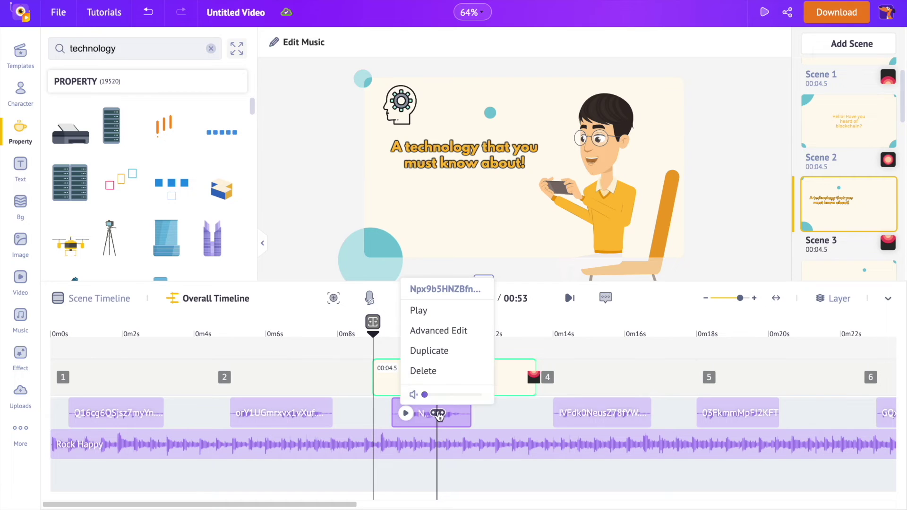
pyautogui.click(438, 371)
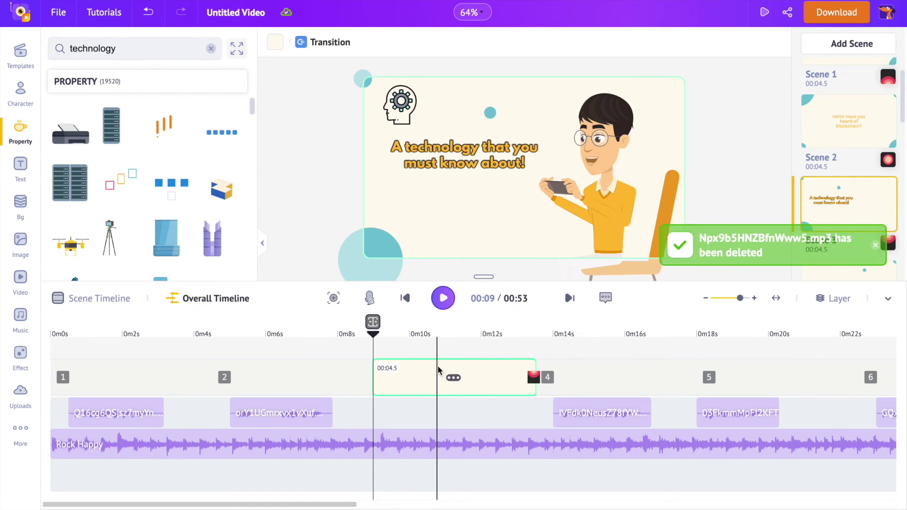
pyautogui.moveTo(482, 278); pyautogui.dragTo(479, 336)
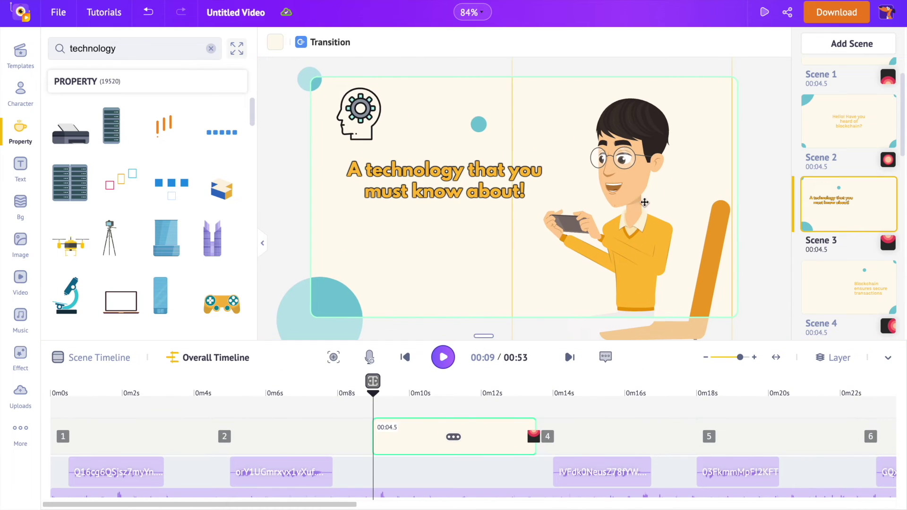
# Open the scene 3 character's Lip-sync options, briefly trying and closing Record Voice
pyautogui.click(613, 209)
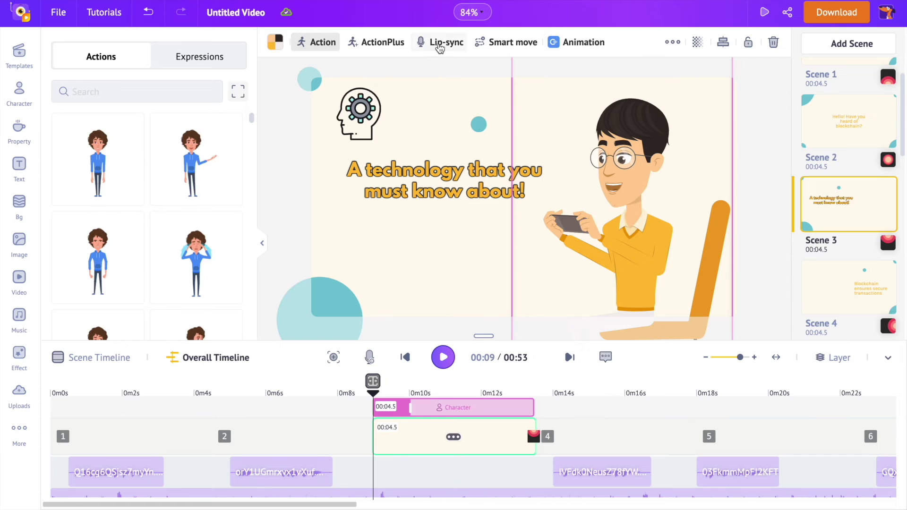
pyautogui.click(440, 46)
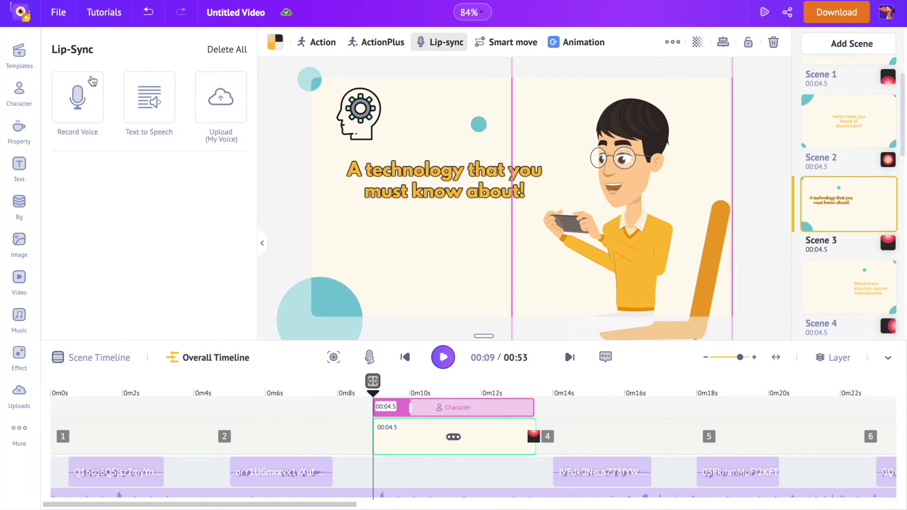
pyautogui.click(87, 111)
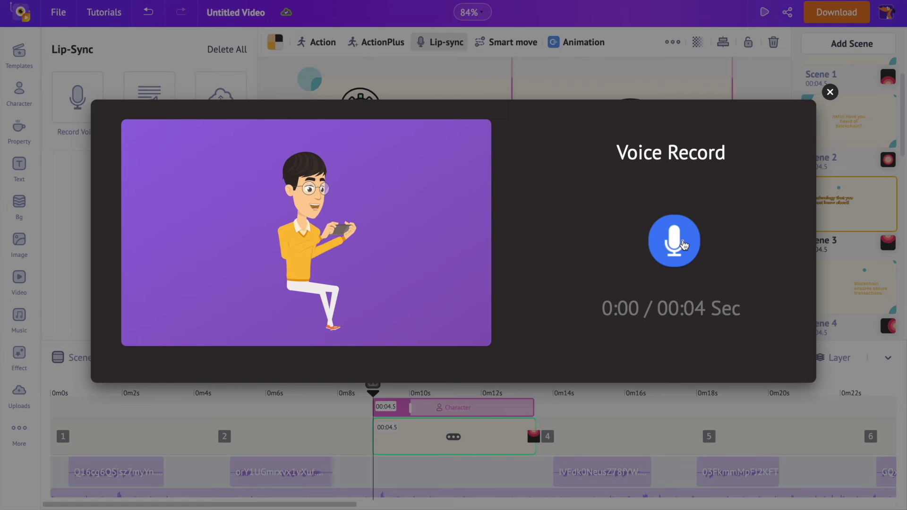
pyautogui.click(830, 92)
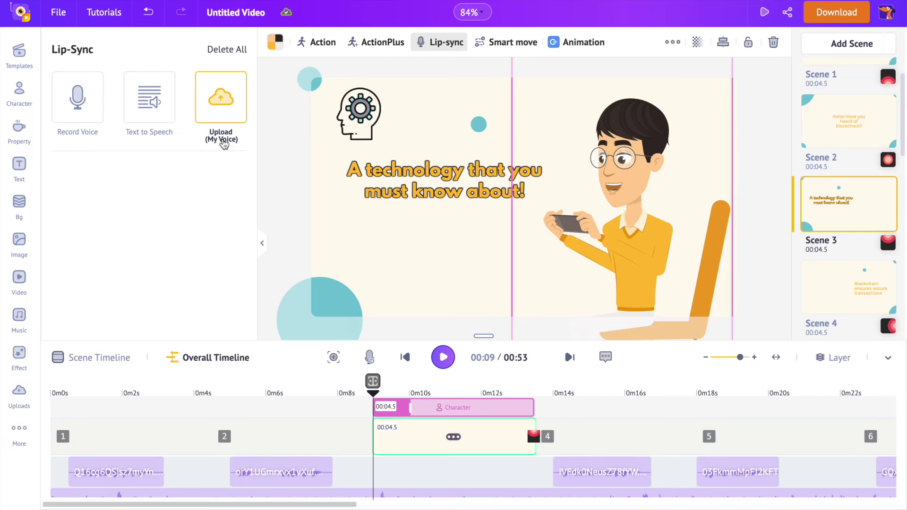
# View the uploaded lip-sync audio, cancel the file upload, and return to lip-sync options
pyautogui.click(231, 118)
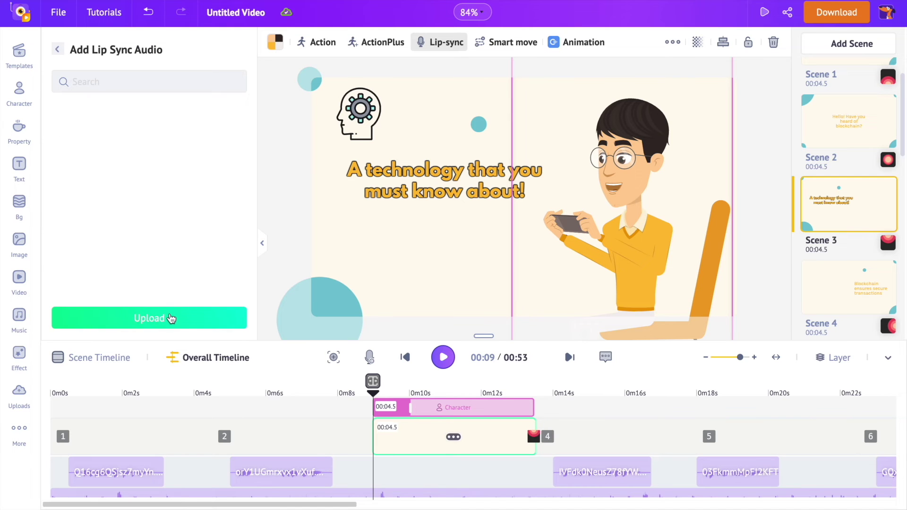
pyautogui.click(169, 318)
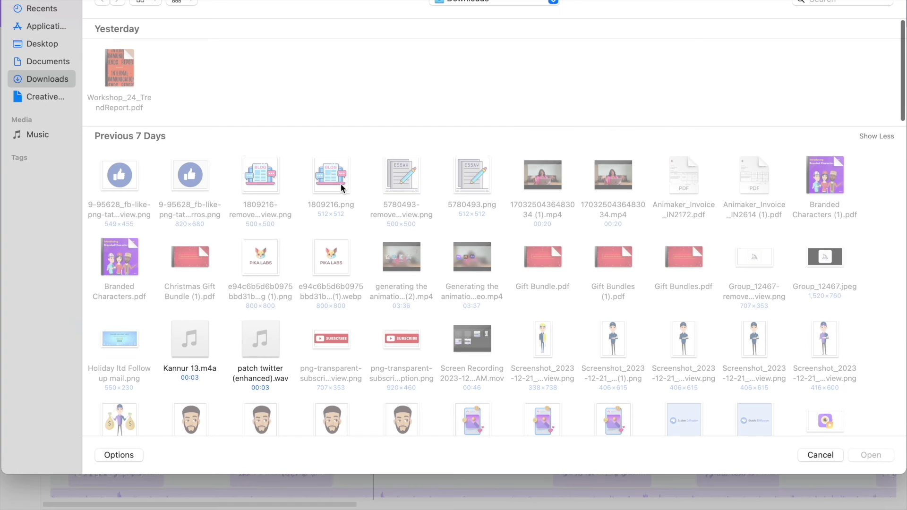
pyautogui.scroll(-5, 364, 178)
pyautogui.scroll(5, 365, 178)
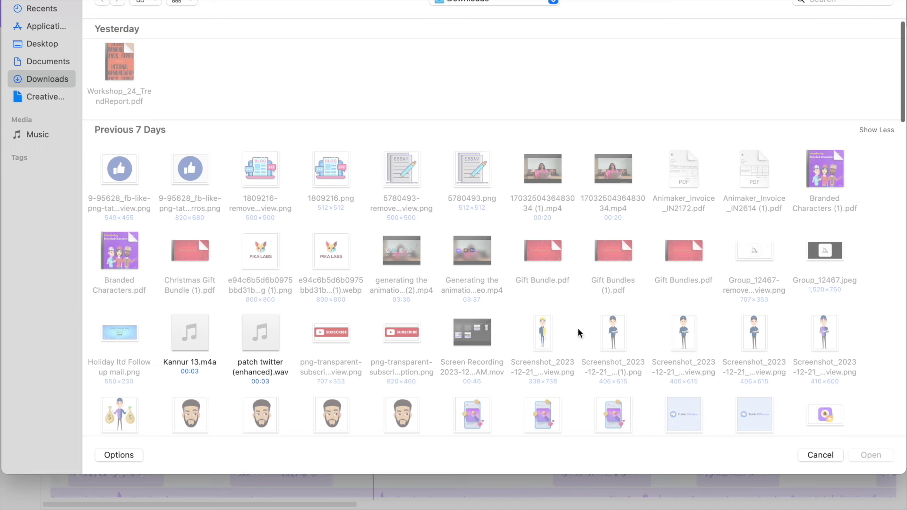
pyautogui.click(817, 454)
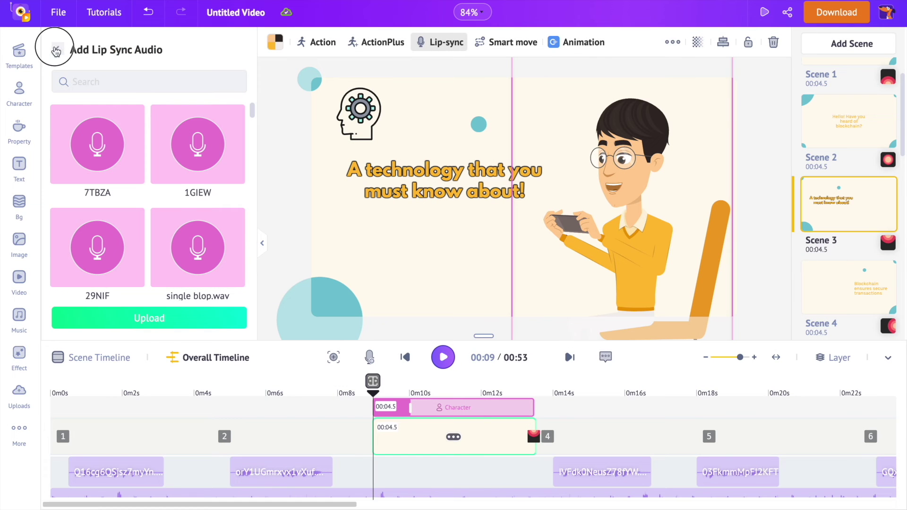
pyautogui.click(56, 51)
# Enter the script 'A technology that you must know about!' with a male voice
pyautogui.click(147, 97)
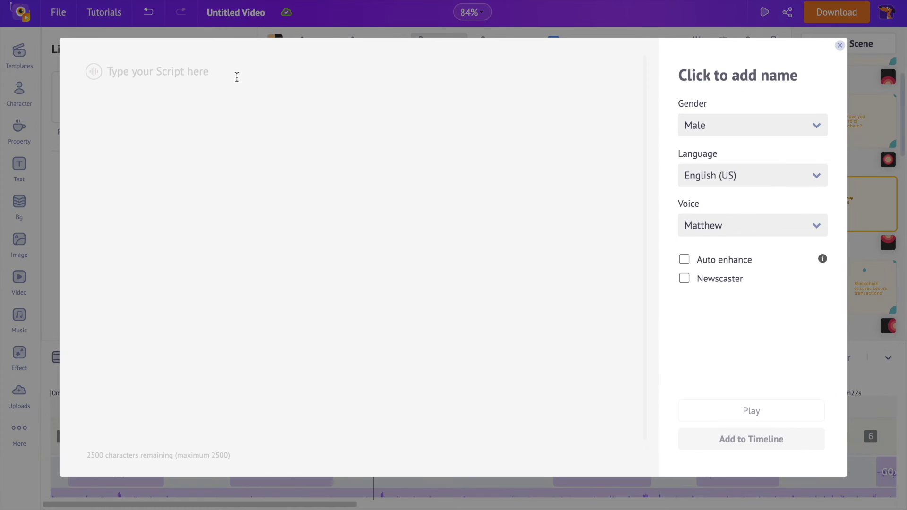
pyautogui.write('A')
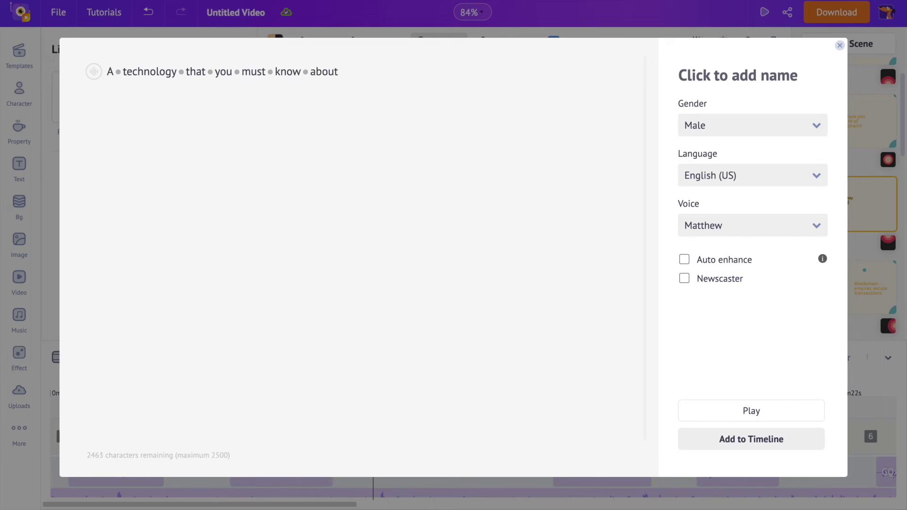
pyautogui.click(741, 125)
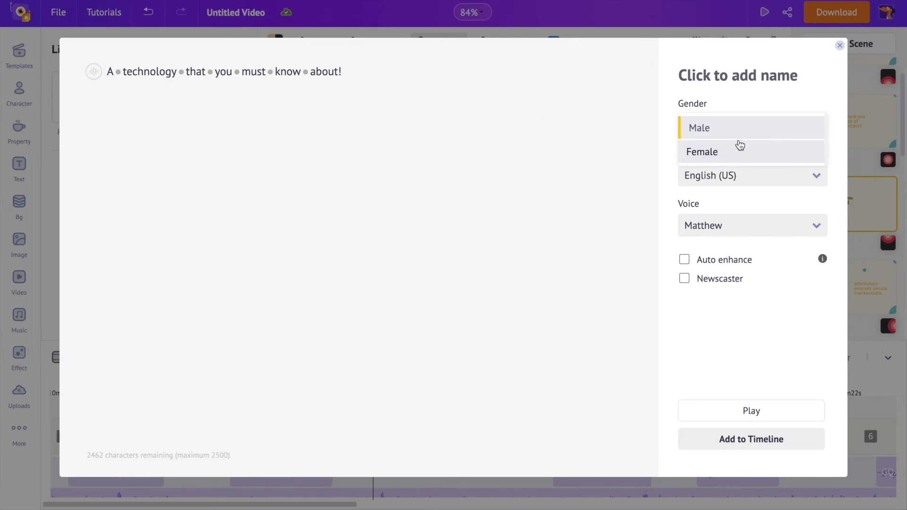
pyautogui.click(741, 127)
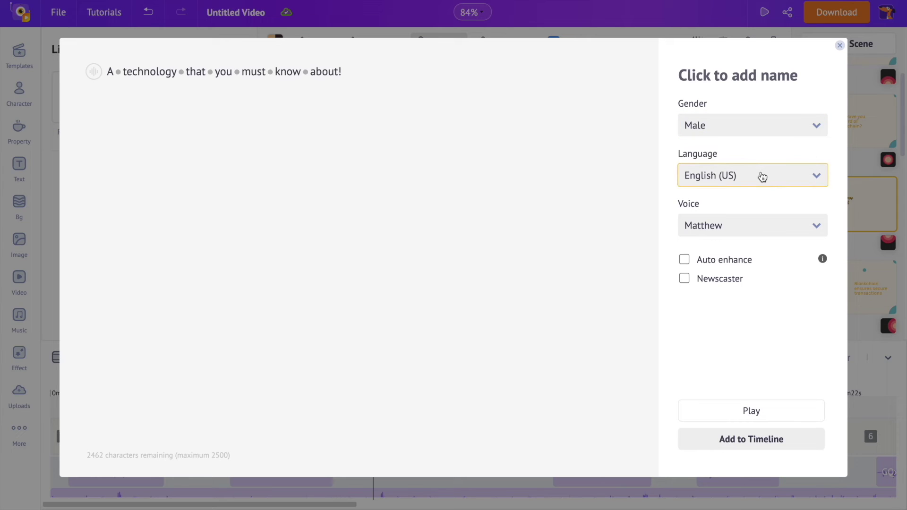
# Keep English (US) as the language and Matthew as the voice
pyautogui.click(762, 176)
pyautogui.scroll(-5, 759, 286)
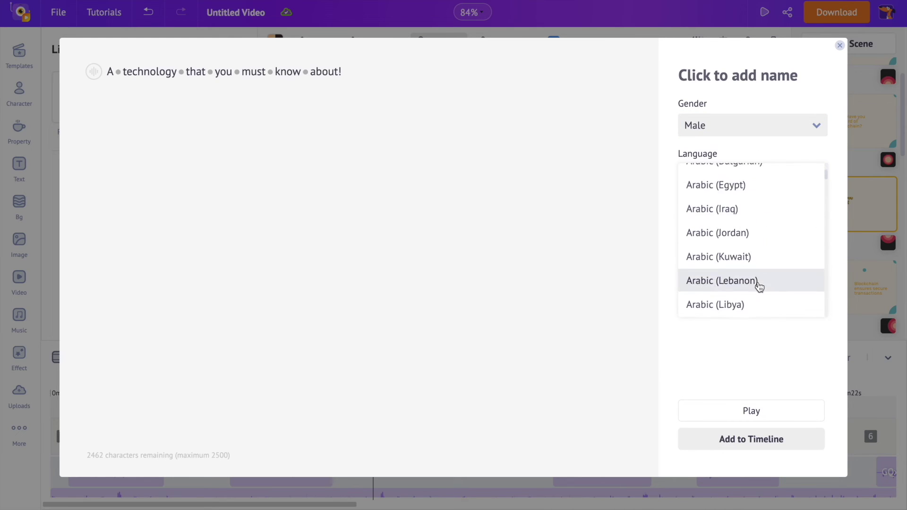
pyautogui.scroll(-6, 759, 287)
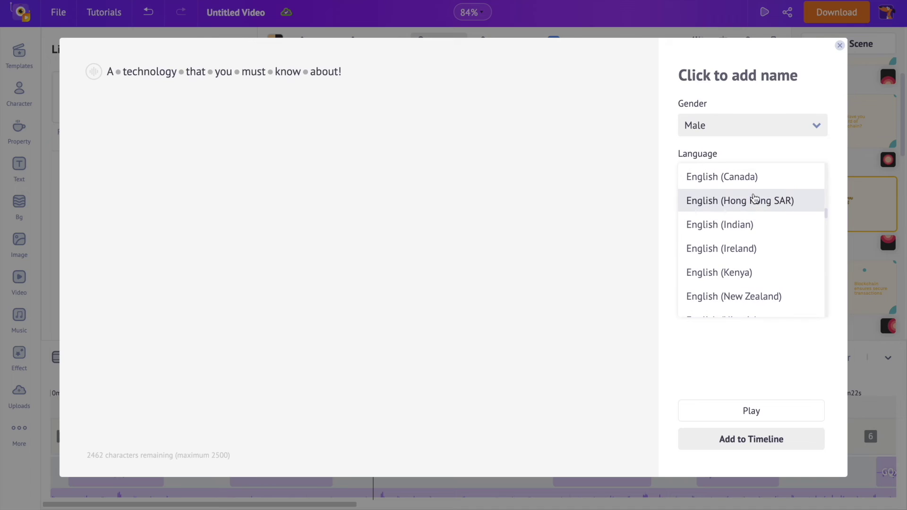
pyautogui.scroll(-5, 755, 198)
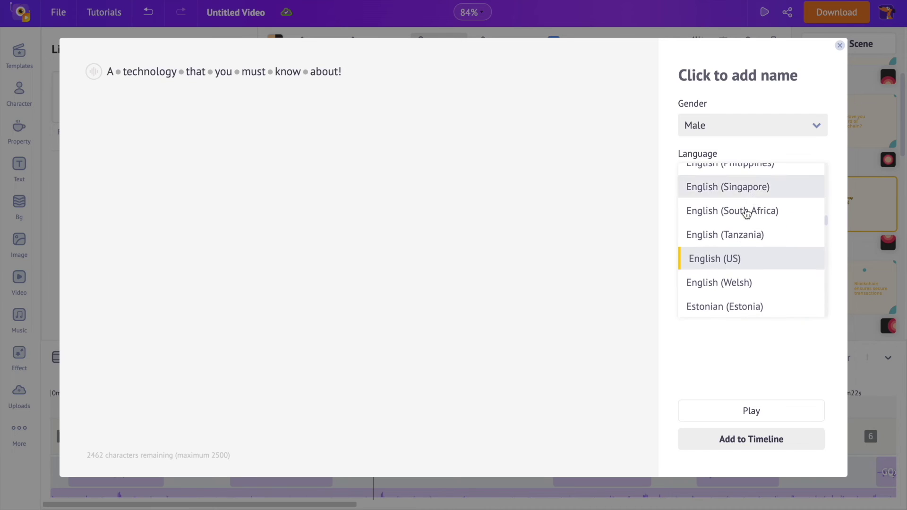
pyautogui.click(727, 262)
pyautogui.click(779, 228)
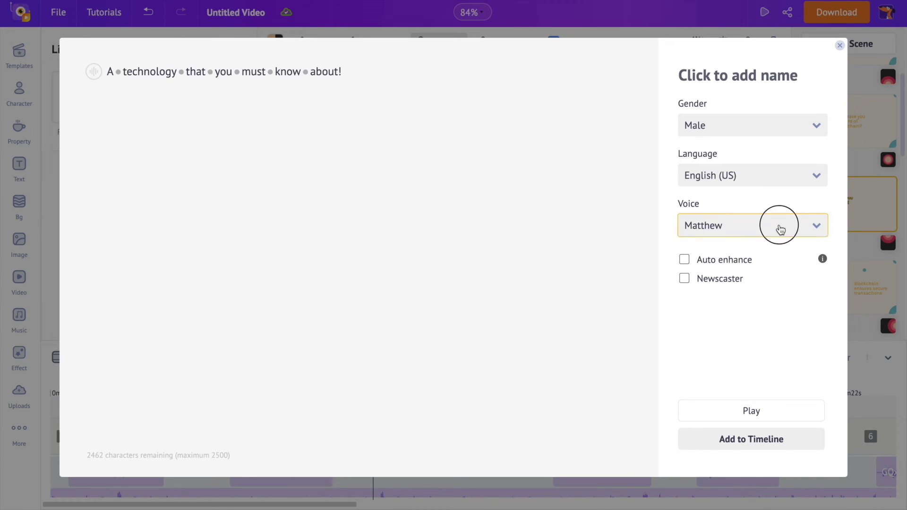
pyautogui.scroll(-1, 758, 302)
pyautogui.scroll(-3, 757, 307)
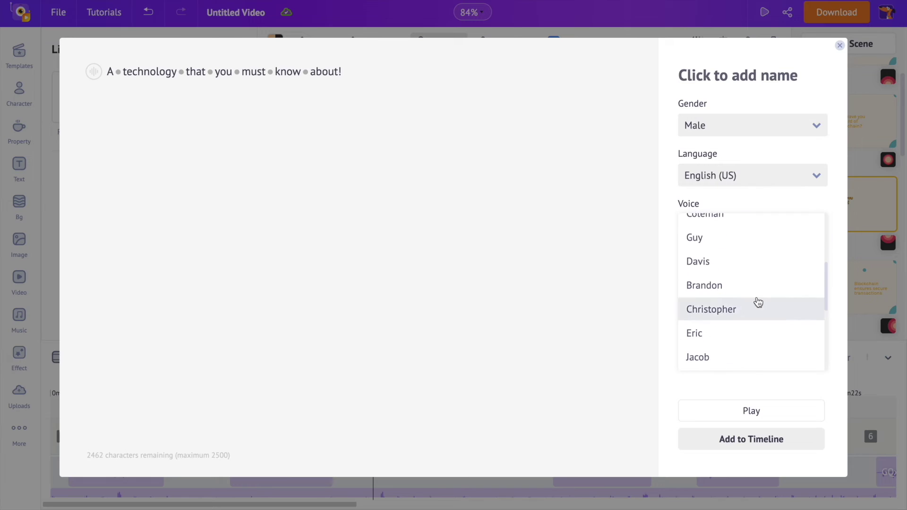
pyautogui.click(759, 236)
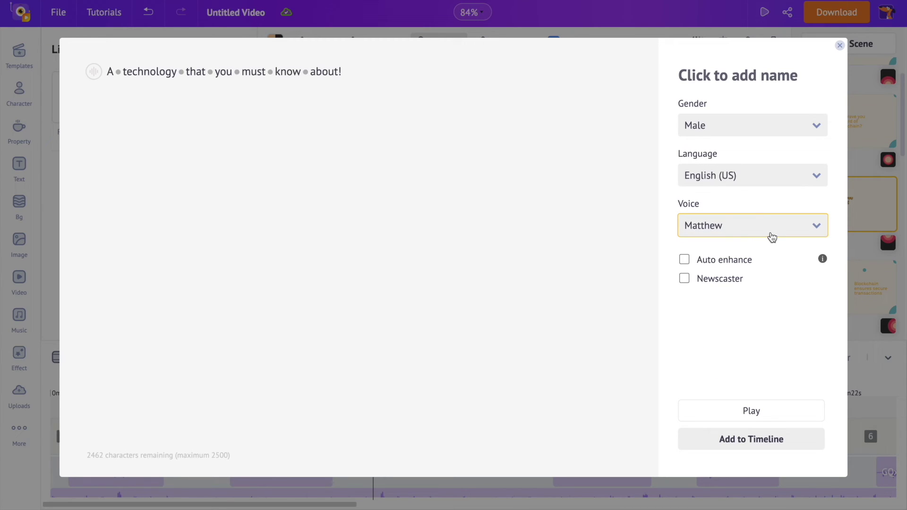
# Preview the speech, turn on Auto enhance, re-preview, and add the lip-synced voiceover
pyautogui.click(731, 412)
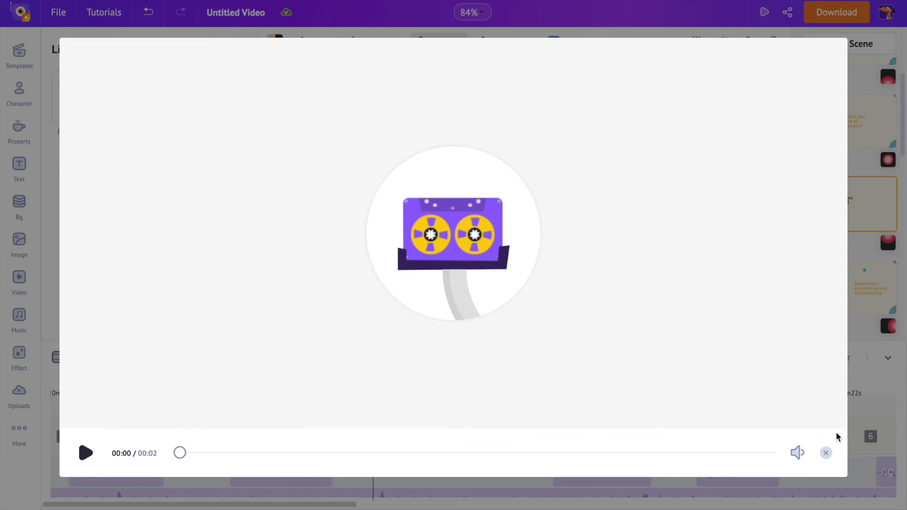
pyautogui.click(827, 453)
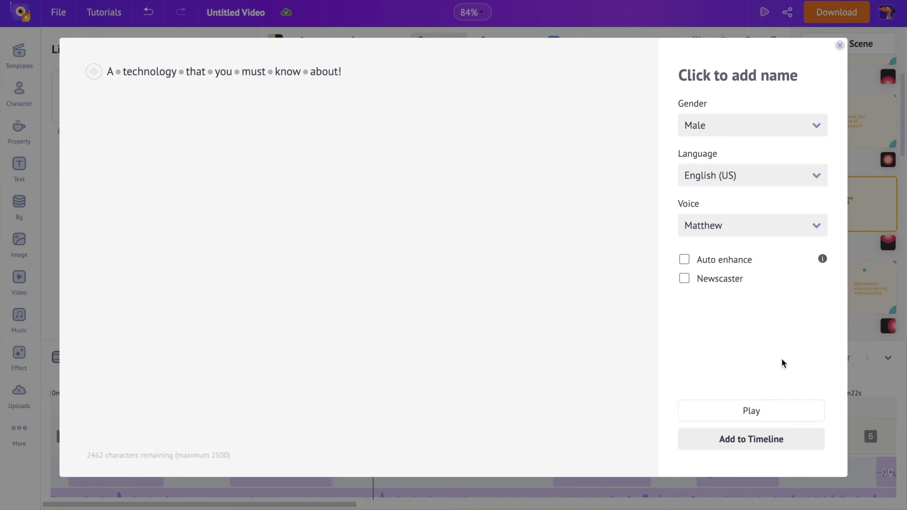
pyautogui.click(685, 260)
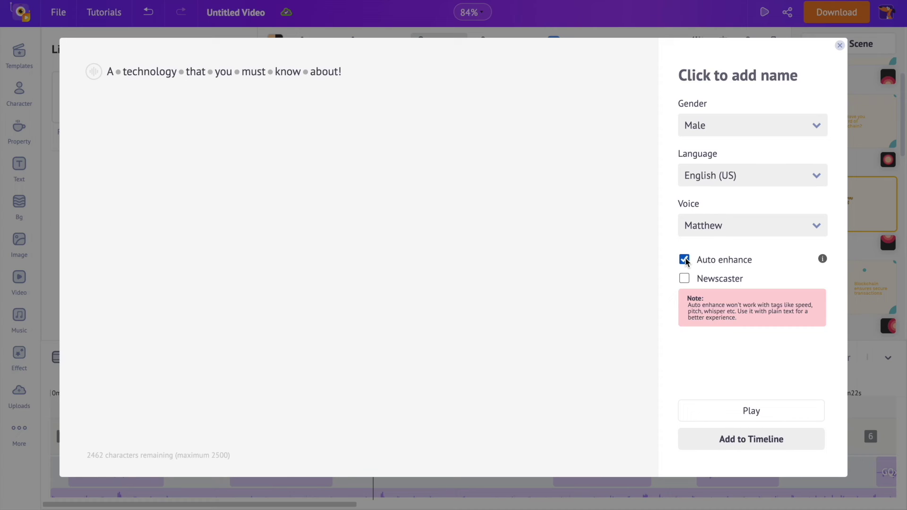
pyautogui.click(726, 412)
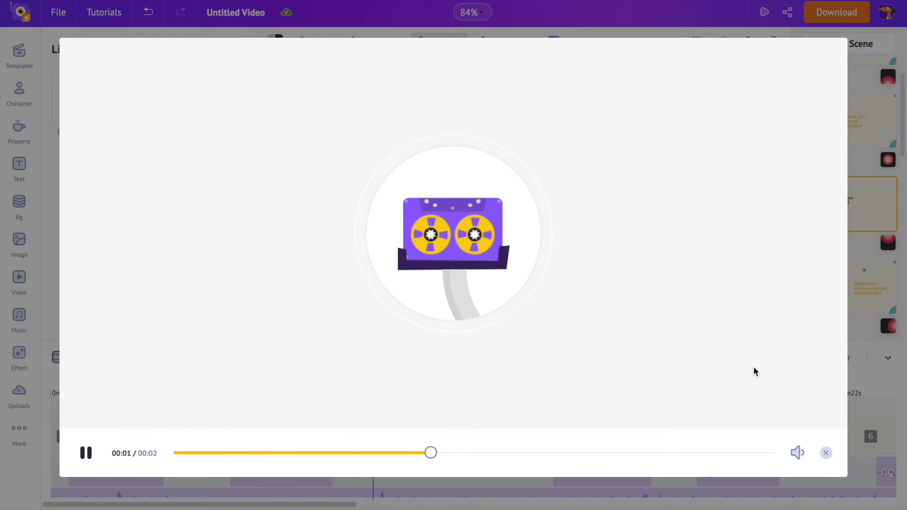
pyautogui.click(826, 454)
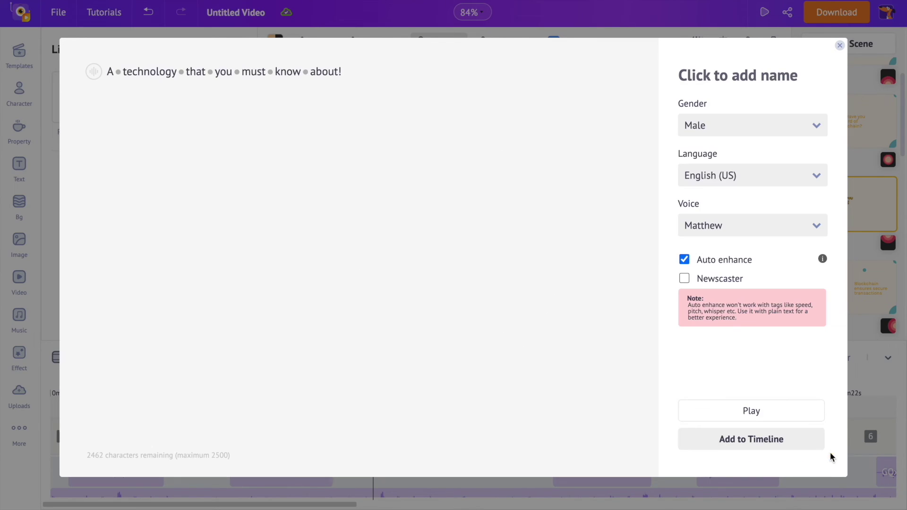
pyautogui.click(749, 440)
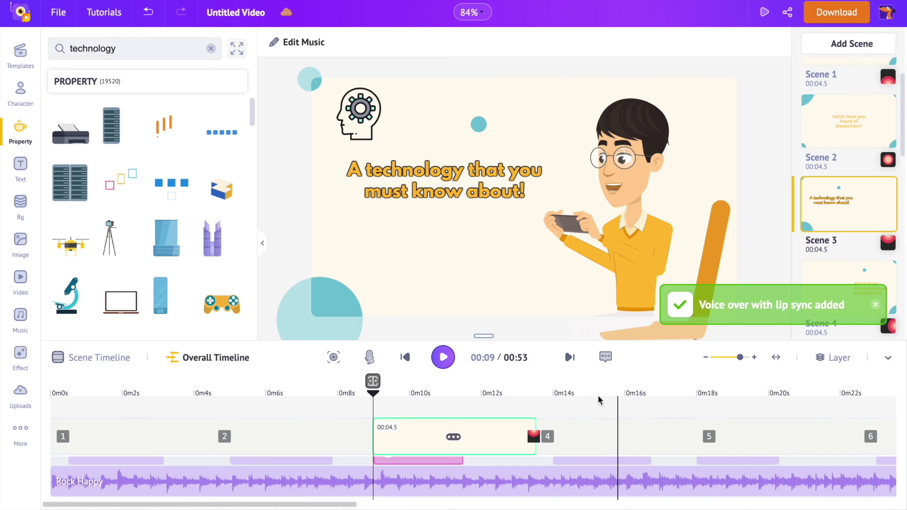
pyautogui.click(444, 362)
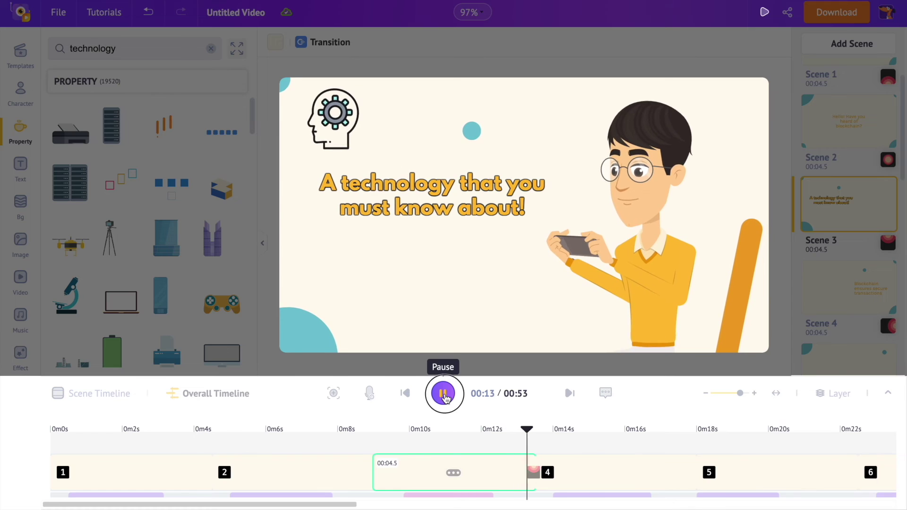
pyautogui.click(448, 398)
pyautogui.click(404, 394)
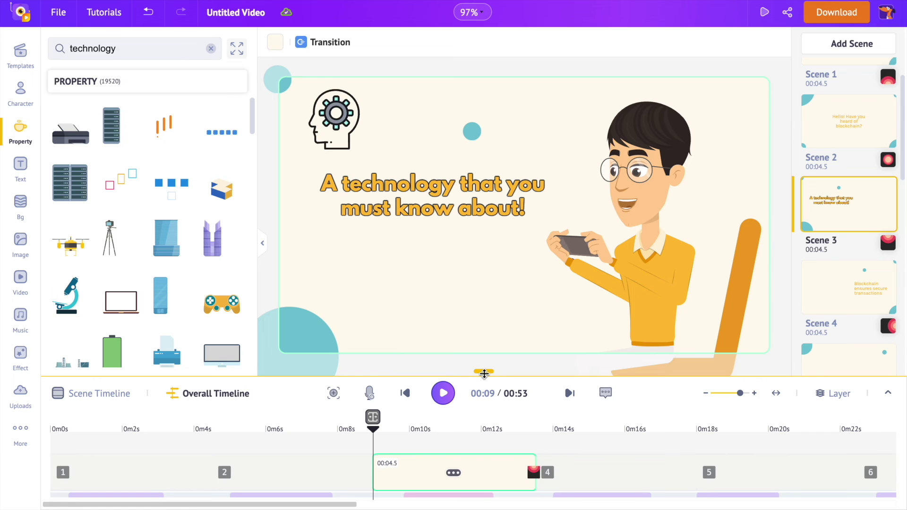
# Delete the Rock Happy background music track from the timeline
pyautogui.moveTo(484, 374); pyautogui.dragTo(522, 259)
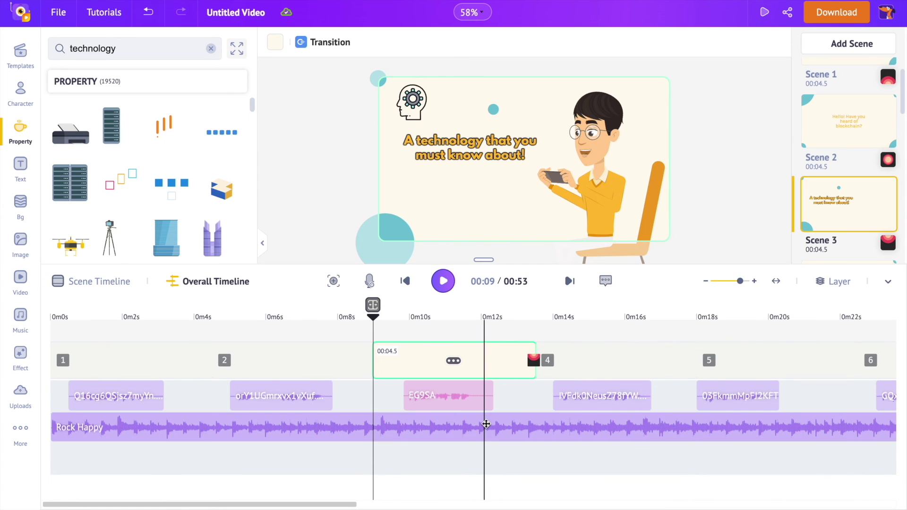
pyautogui.click(467, 428)
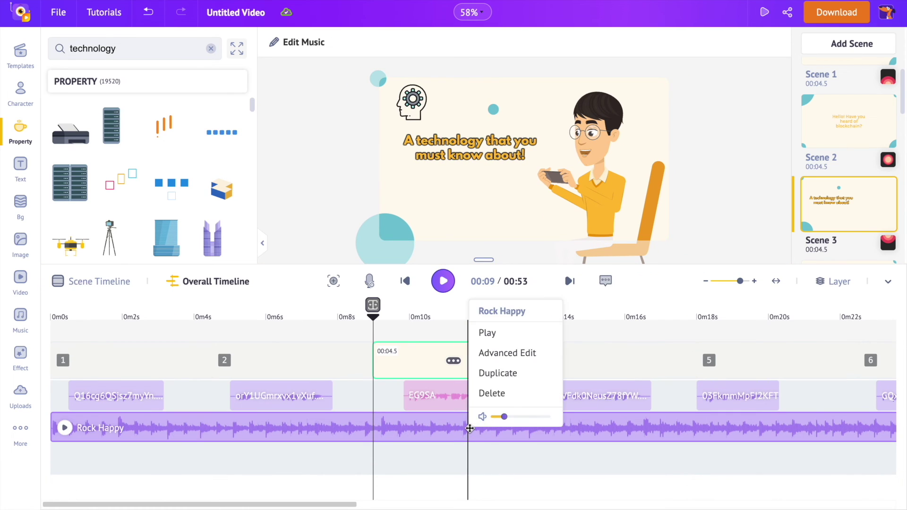
pyautogui.click(493, 394)
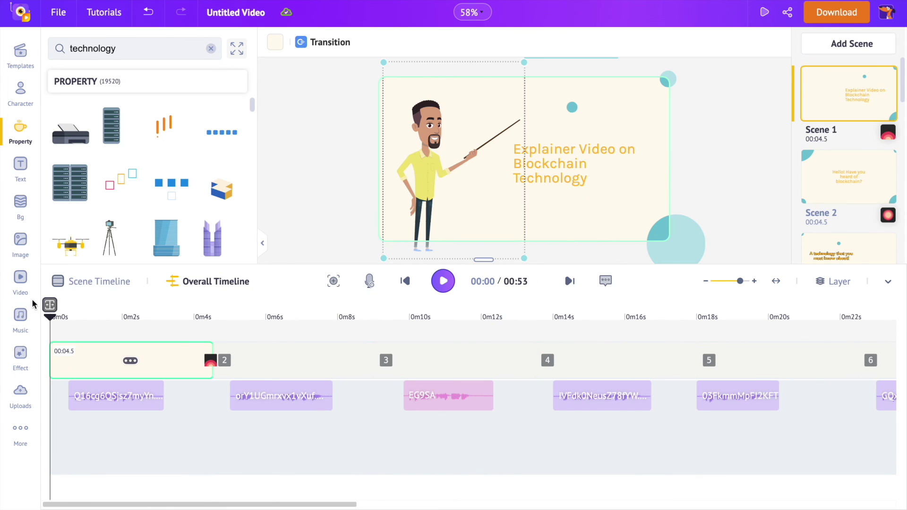
# Preview Holdin' On and Below My Feet, then add Below My Feet as background music
pyautogui.click(21, 317)
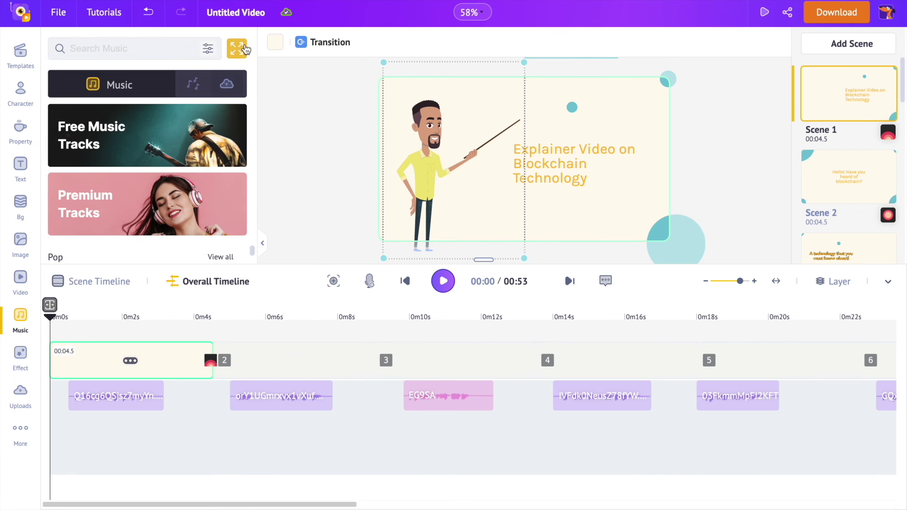
pyautogui.click(245, 49)
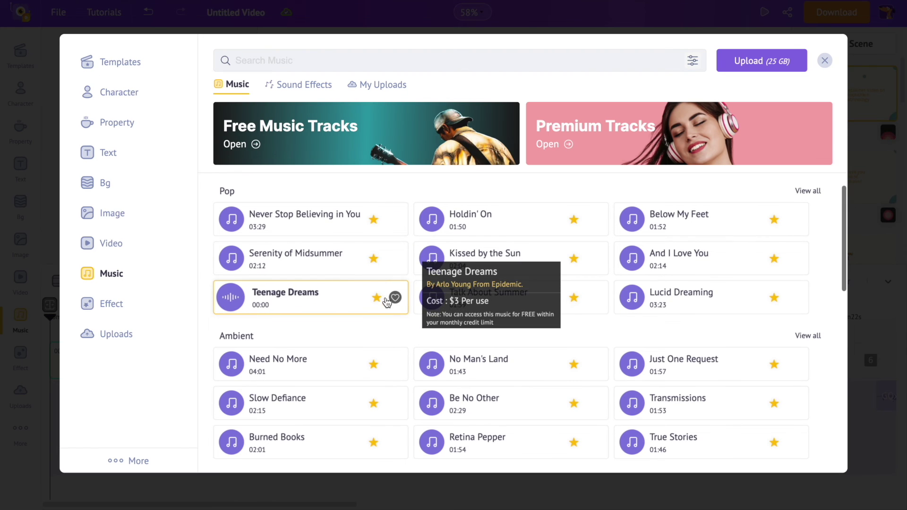
pyautogui.scroll(-5, 409, 346)
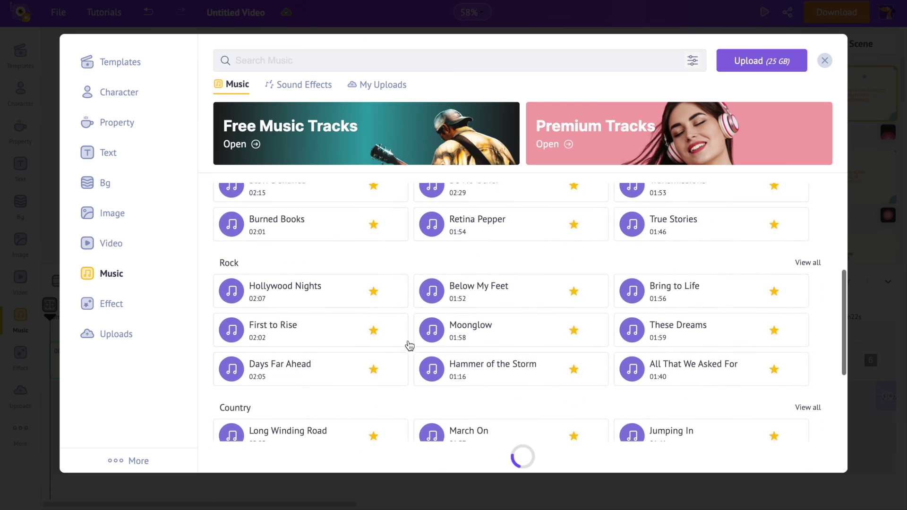
pyautogui.scroll(5, 407, 344)
pyautogui.click(352, 234)
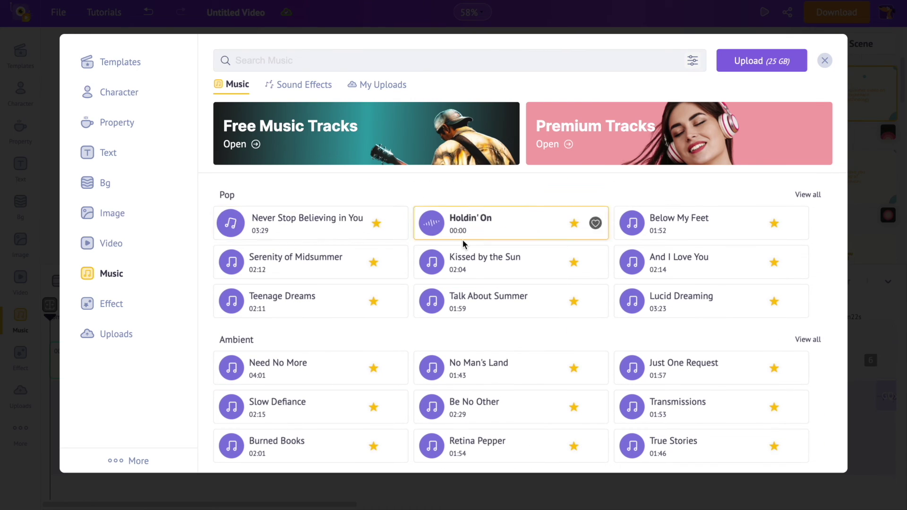
pyautogui.scroll(-2, 602, 344)
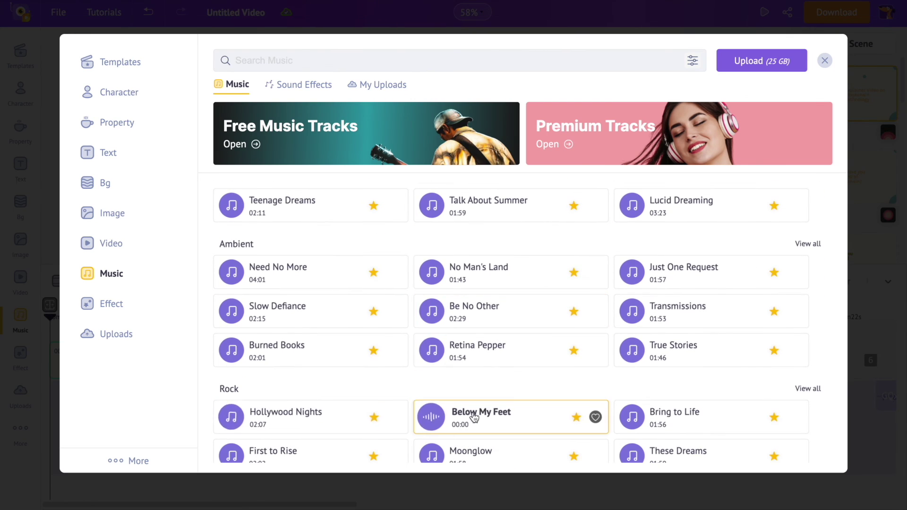
pyautogui.click(473, 416)
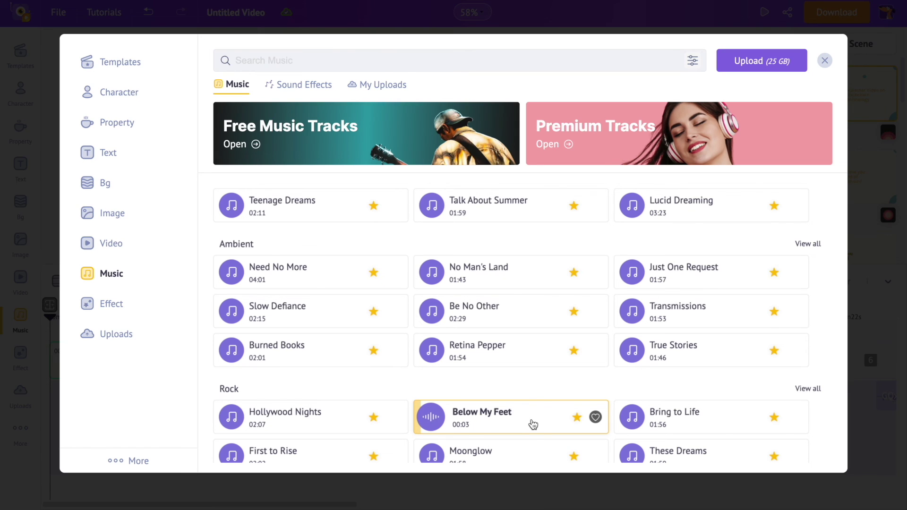
pyautogui.click(532, 420)
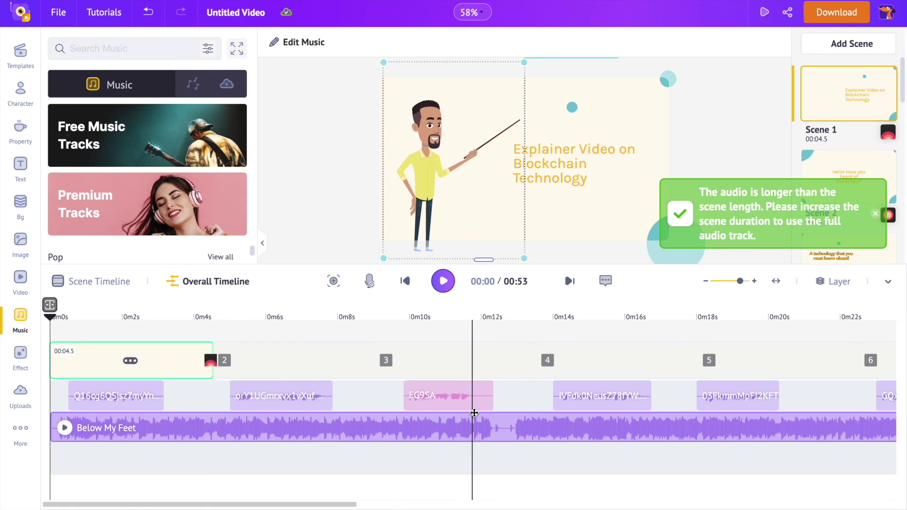
# Turn down the Below My Feet volume and shrink the timeline back to select the opening scene
pyautogui.click(474, 430)
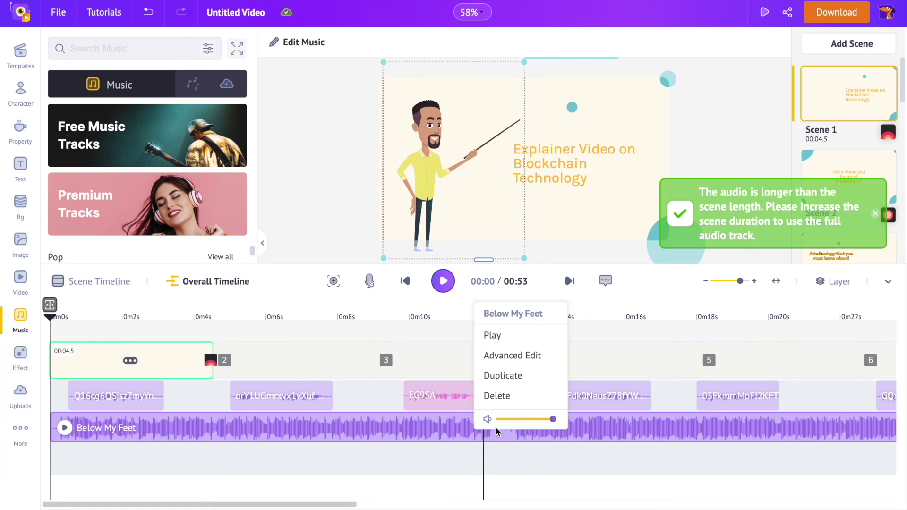
pyautogui.moveTo(519, 423); pyautogui.dragTo(504, 415)
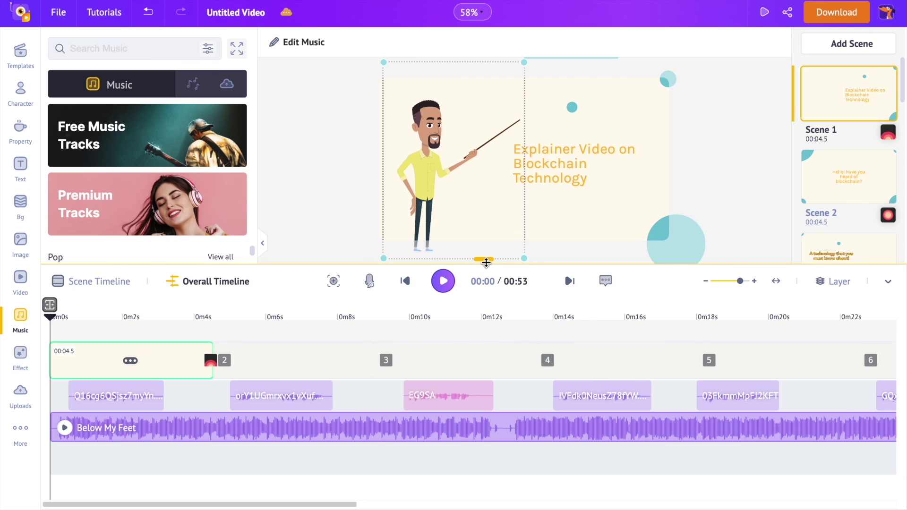
pyautogui.moveTo(483, 259); pyautogui.dragTo(469, 375)
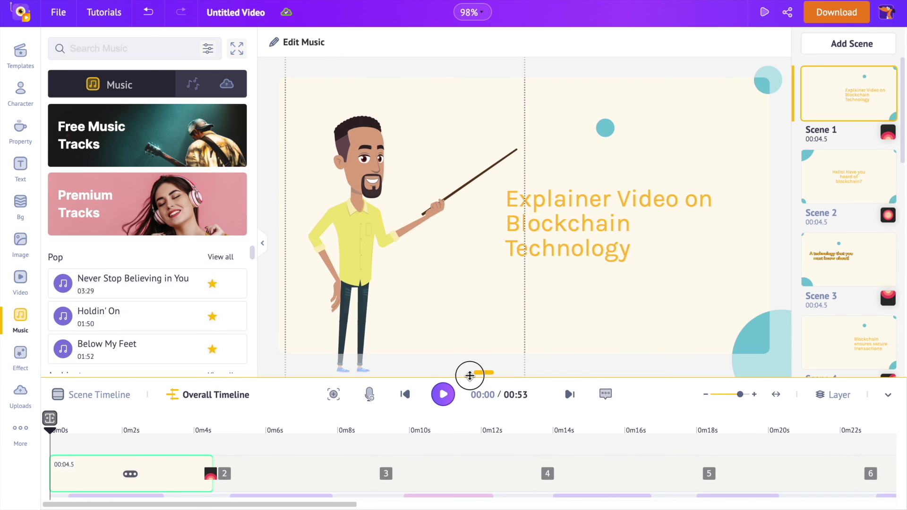
pyautogui.click(496, 250)
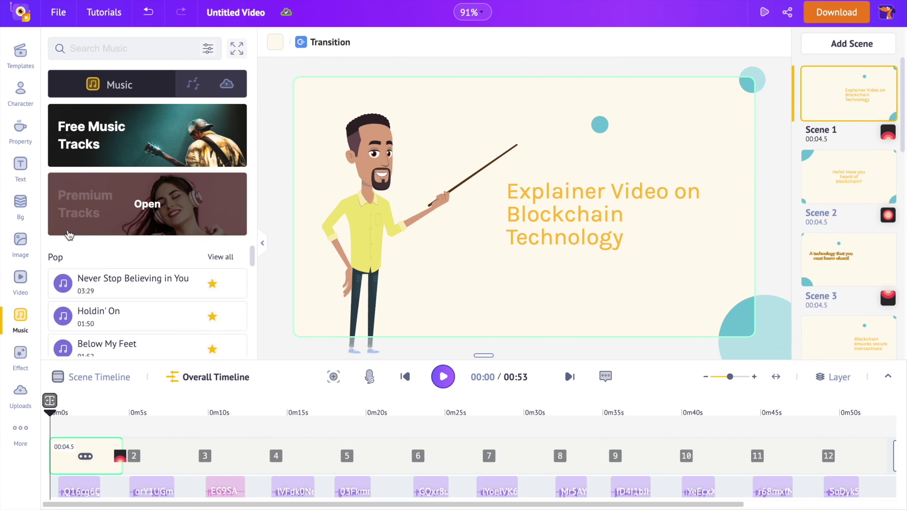
# Open the Uploads library and scroll through the folders and videos in My Files
pyautogui.click(19, 400)
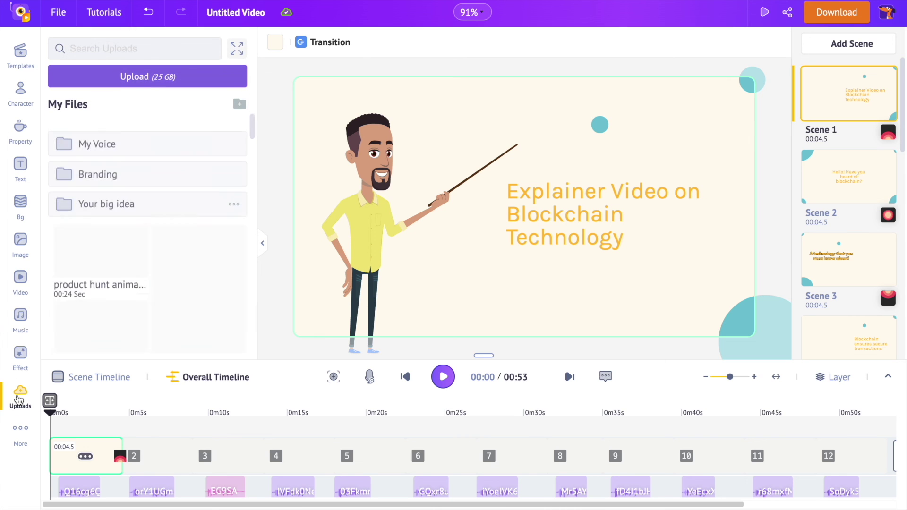
pyautogui.scroll(-10, 221, 156)
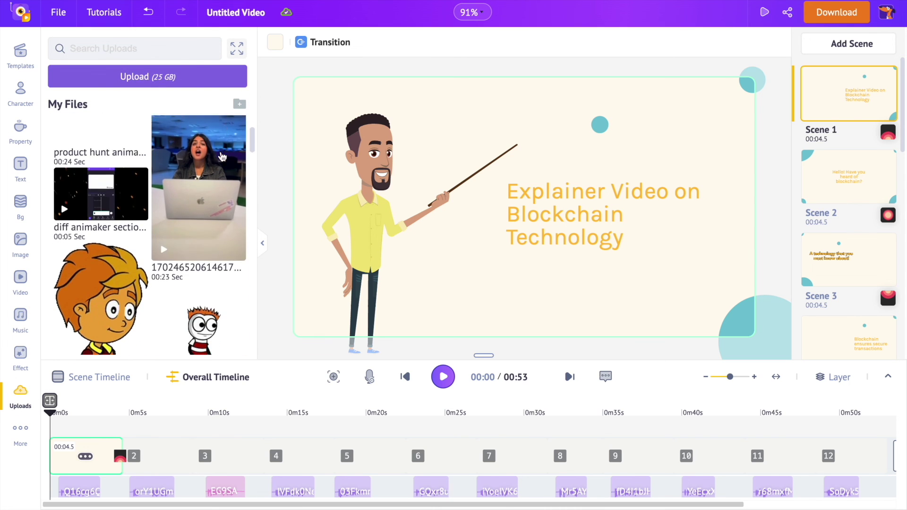
pyautogui.scroll(-15, 221, 156)
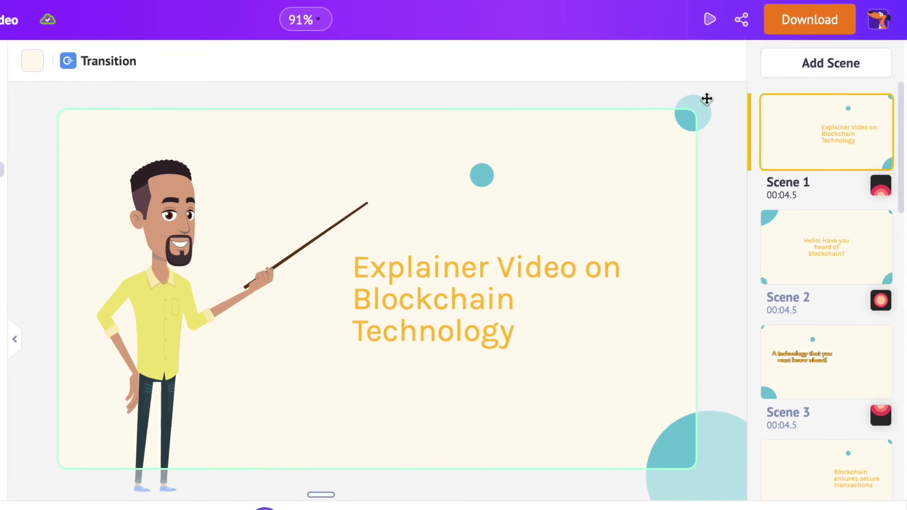
# Open Download Video to show the HD 720p mp4 export settings
pyautogui.click(817, 28)
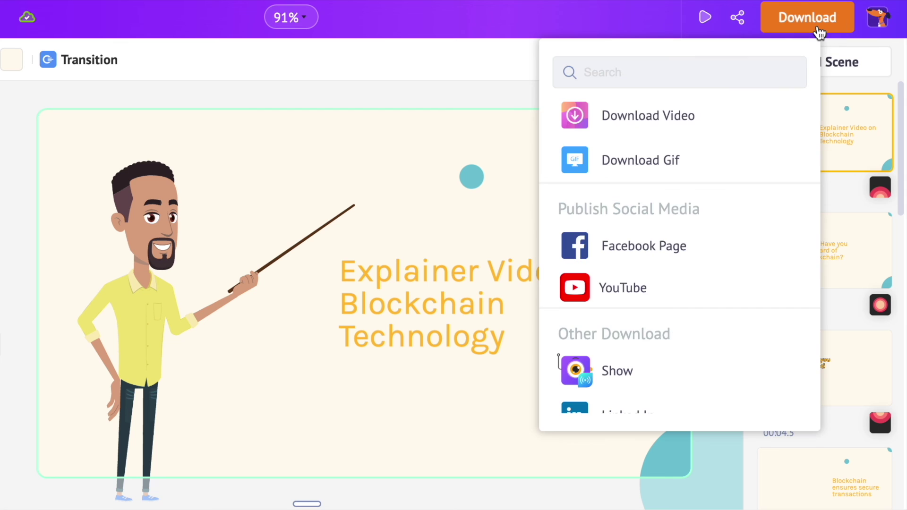
pyautogui.click(719, 116)
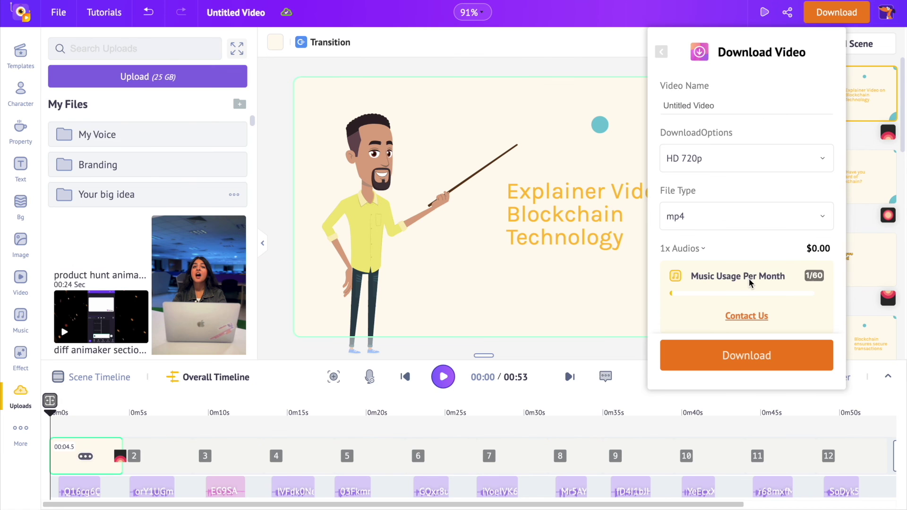